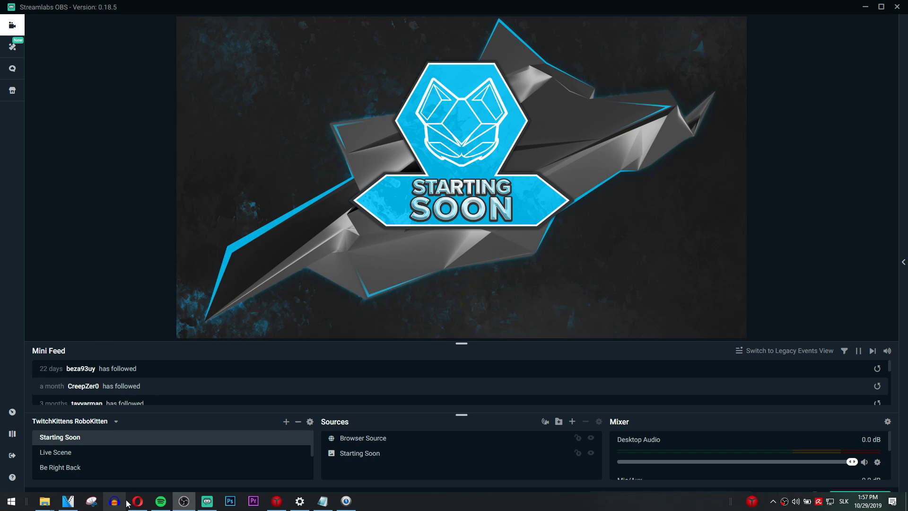
# Search Google for 'snaz' in a new Opera tab
pyautogui.click(137, 501)
pyautogui.scroll(3, 194, 81)
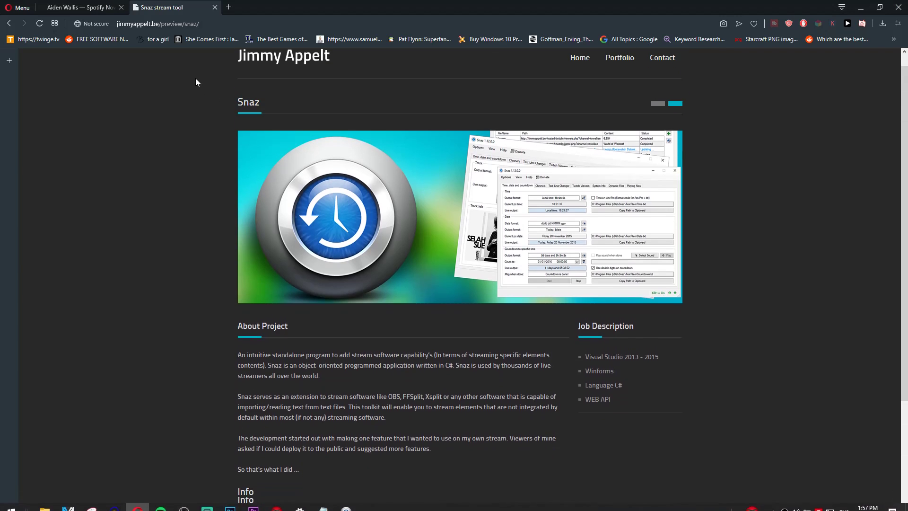
pyautogui.click(229, 7)
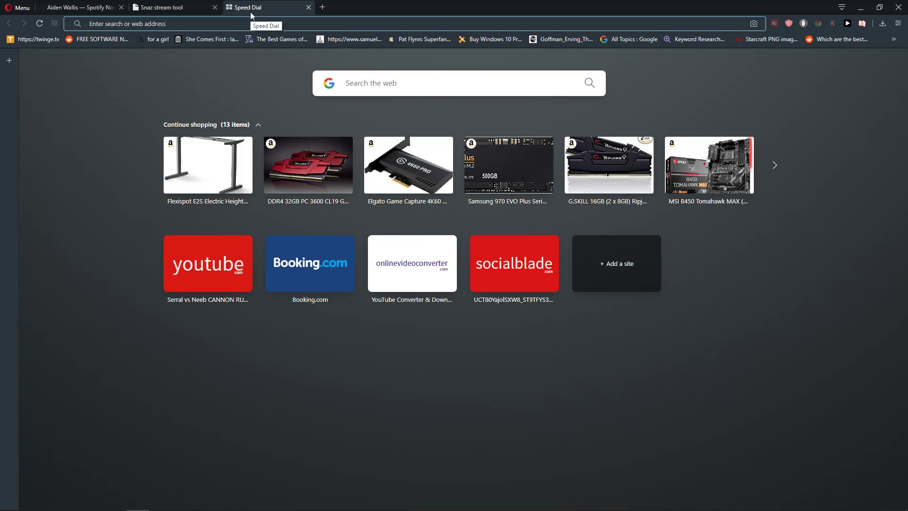
pyautogui.write('snaz')
pyautogui.press('Return')
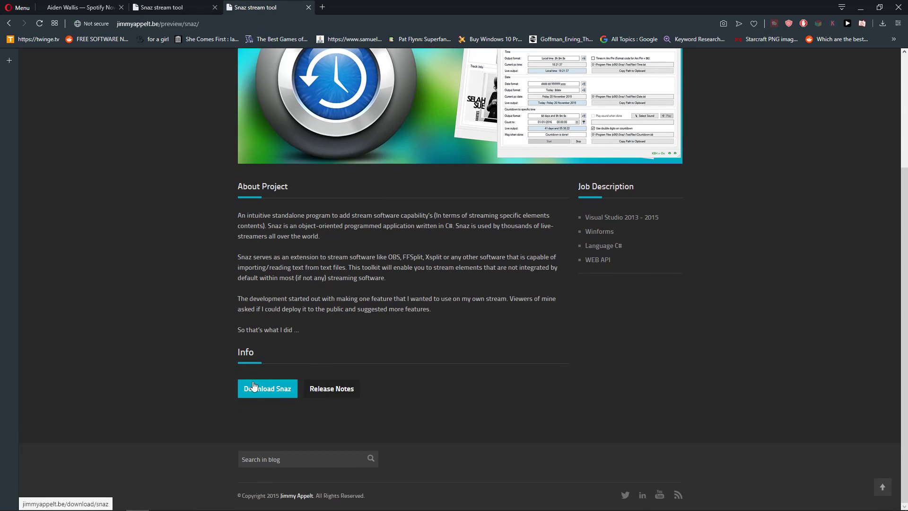
# Start the Snaz installer download from the Snaz stream tool page
pyautogui.scroll(1, 305, 378)
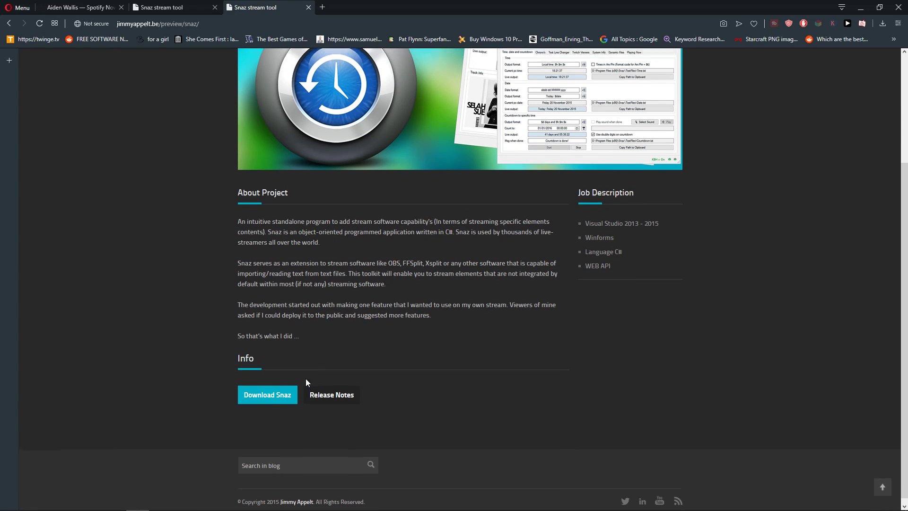
pyautogui.scroll(2, 402, 406)
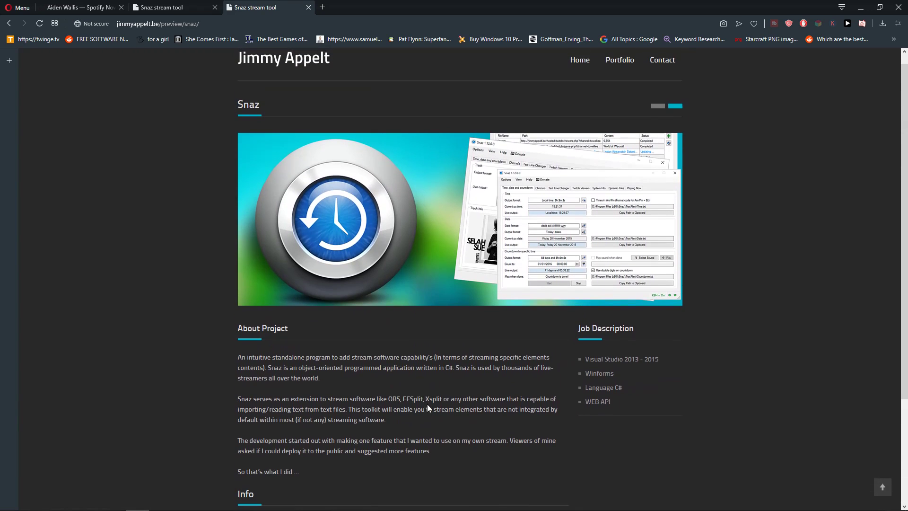
pyautogui.scroll(-3, 546, 352)
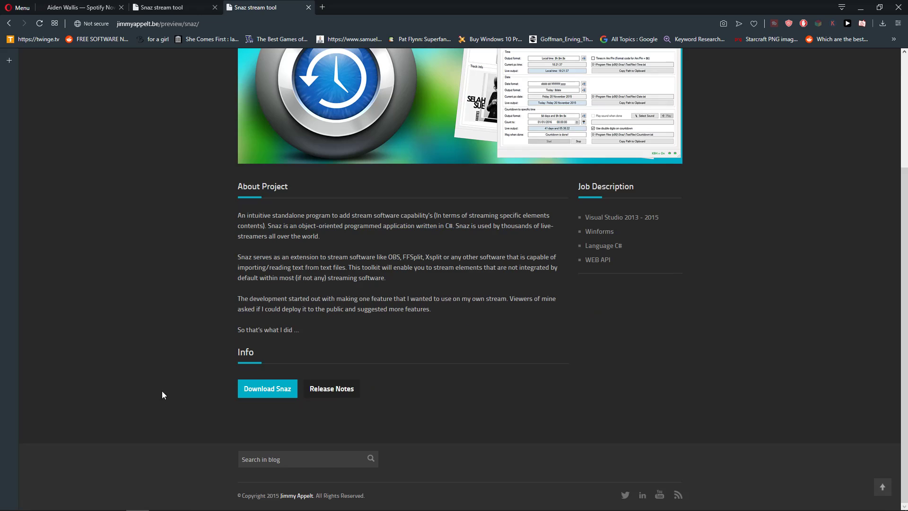
pyautogui.click(254, 391)
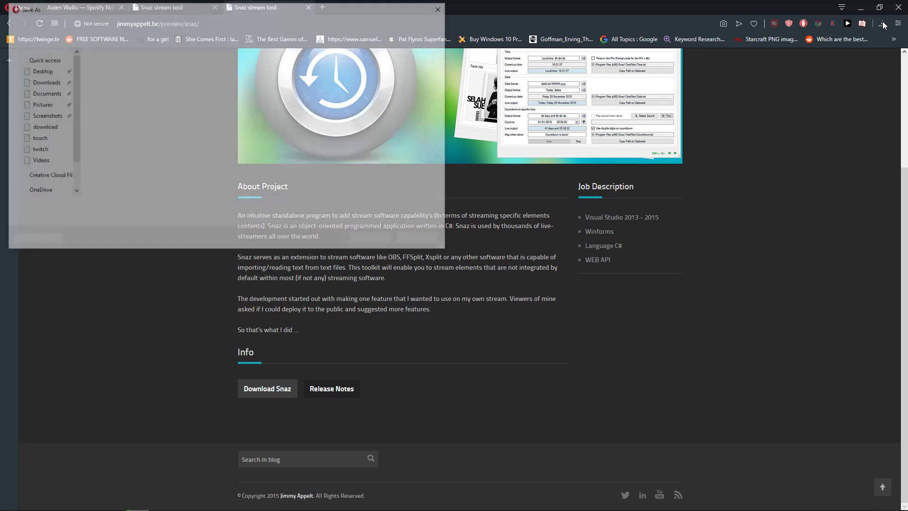
# Save and run SnazSetup, choosing English as the setup language
pyautogui.click(421, 240)
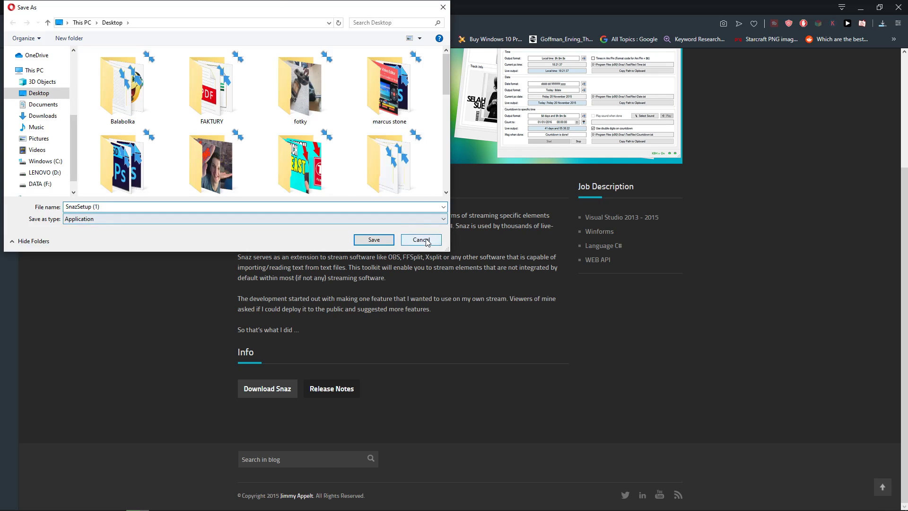
pyautogui.click(336, 468)
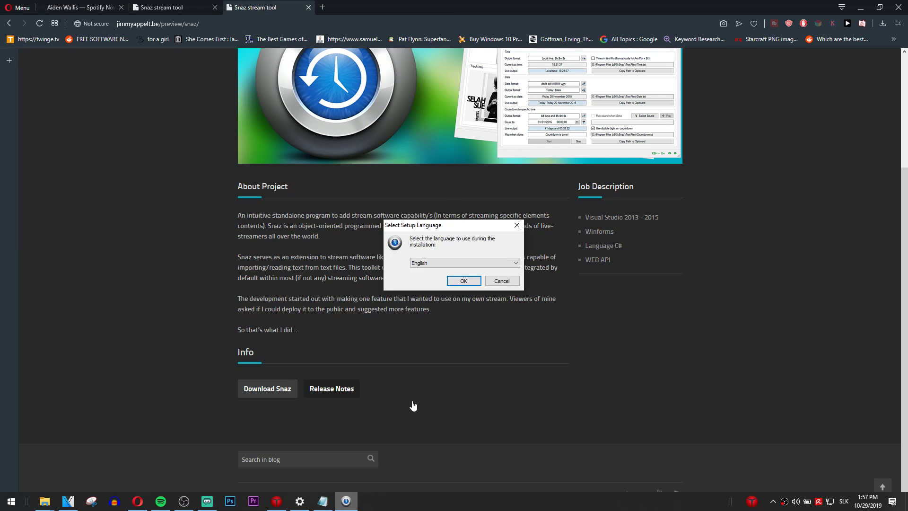
pyautogui.moveTo(421, 225); pyautogui.dragTo(397, 232)
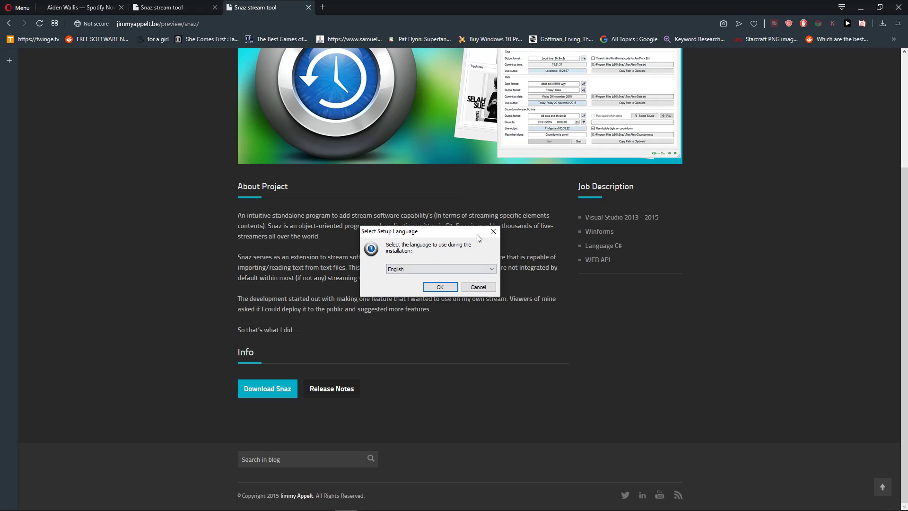
pyautogui.click(439, 286)
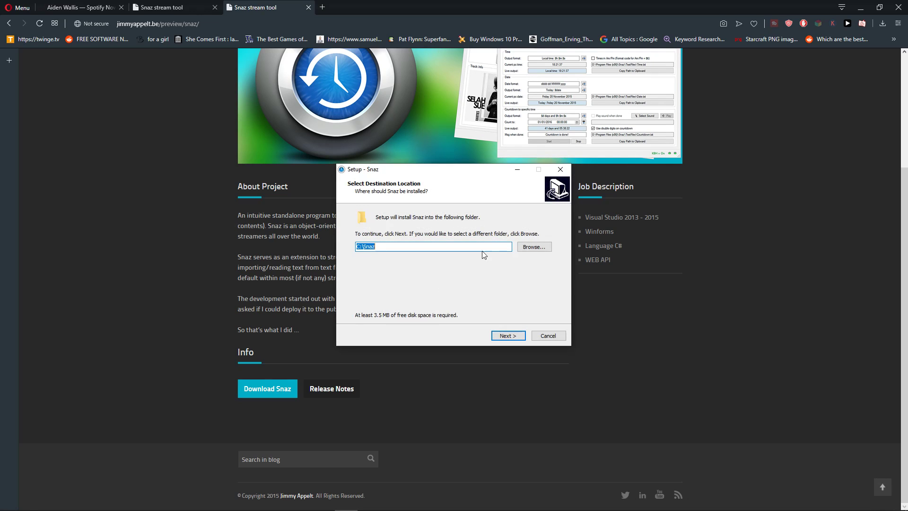
# Set the install folder to F:\Snaz1
pyautogui.click(535, 249)
pyautogui.click(410, 233)
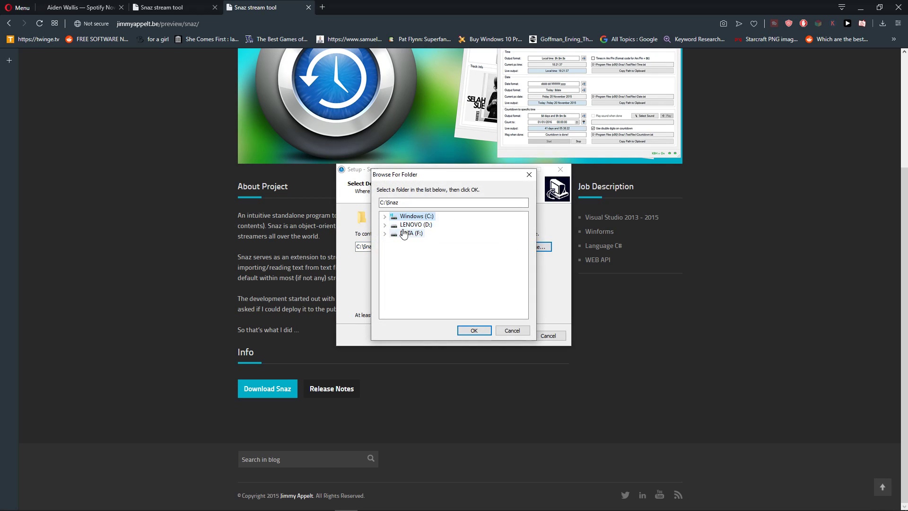
pyautogui.click(429, 202)
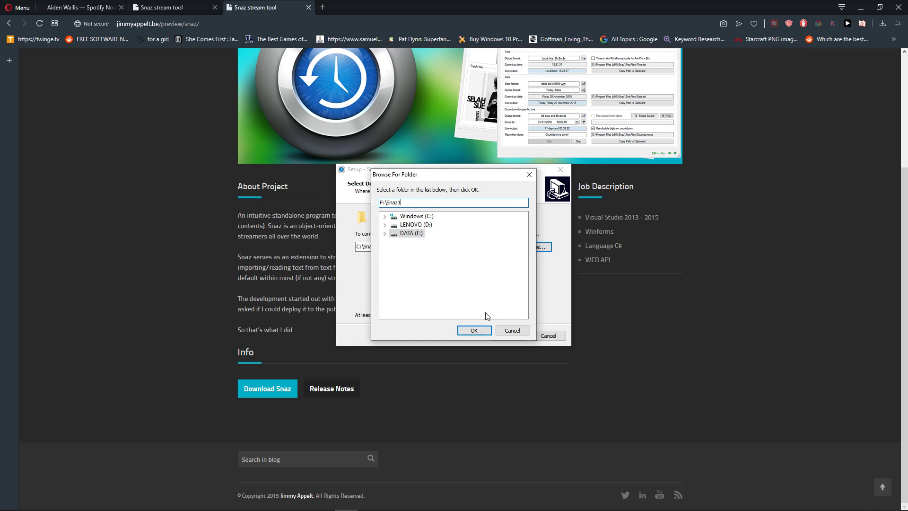
pyautogui.click(486, 330)
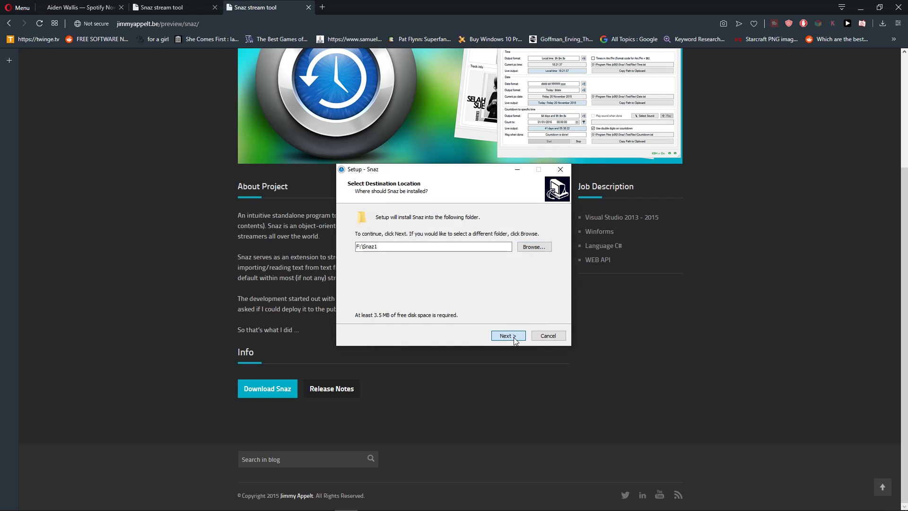
# Accept the default Start menu folder, keep the desktop shortcut, install, and finish
pyautogui.click(508, 335)
pyautogui.click(507, 335)
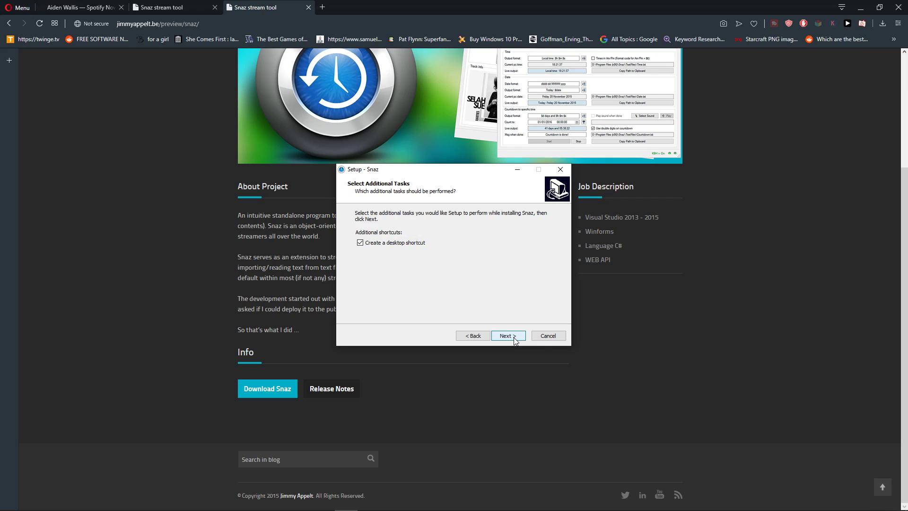
pyautogui.click(508, 335)
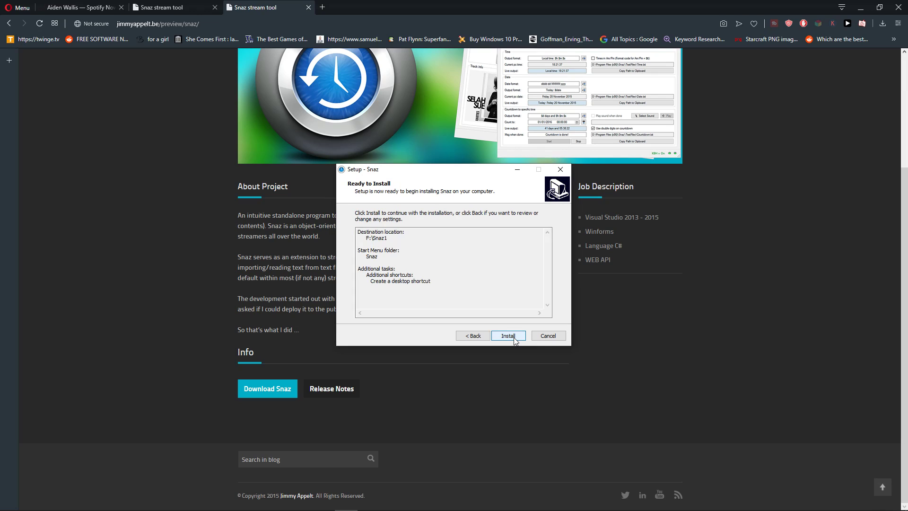
pyautogui.click(514, 338)
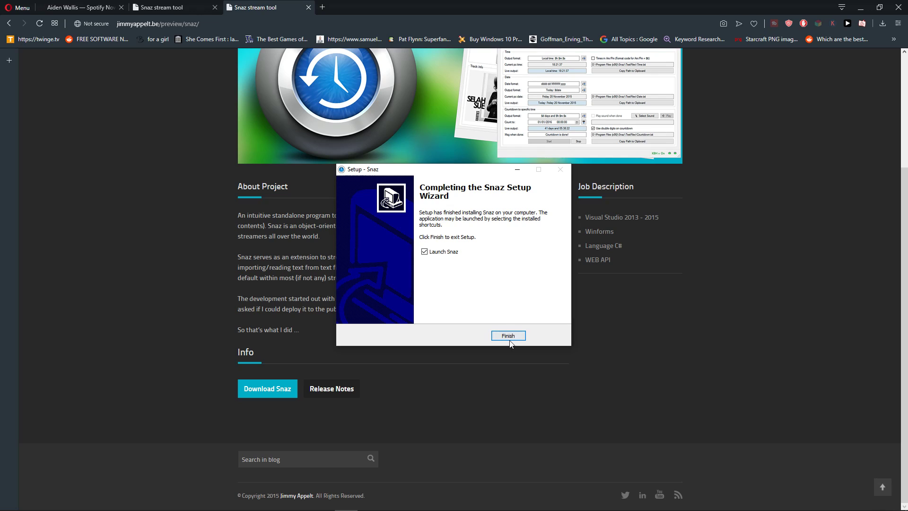
pyautogui.click(508, 335)
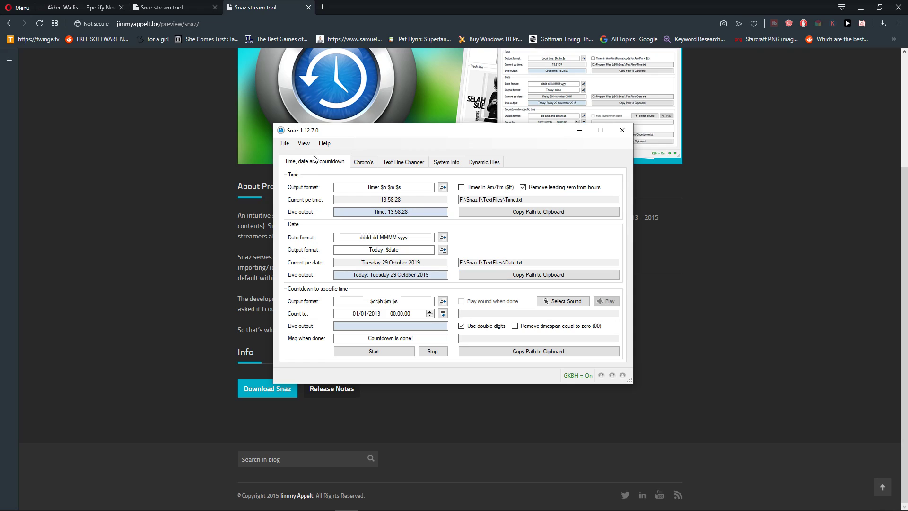
# Cut 'Time: $h:' from the Time format and '$d:$h:' from the Countdown format, leaving $m:$s
pyautogui.click(388, 189)
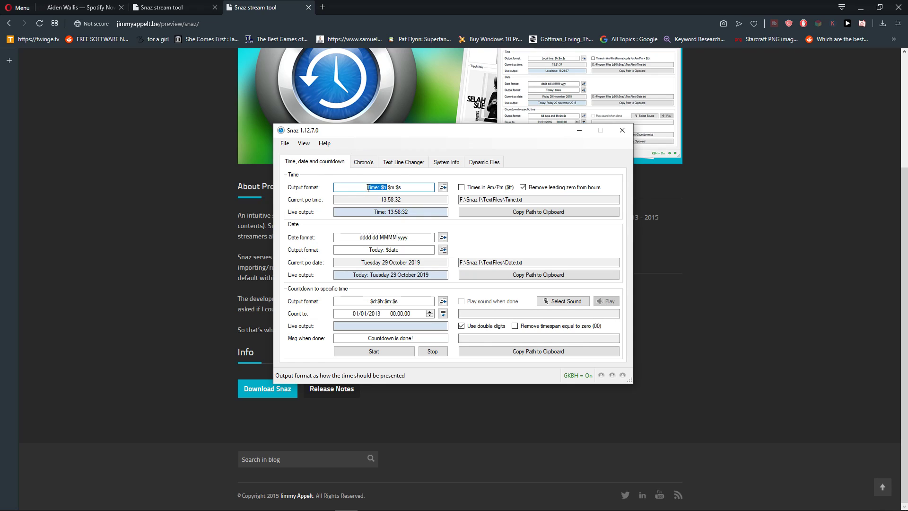
pyautogui.press('BackSpace')
pyautogui.press('BackSpace')
pyautogui.press('BackSpace')
pyautogui.press('BackSpace')
pyautogui.press('BackSpace')
pyautogui.press('BackSpace')
pyautogui.press('BackSpace')
pyautogui.press('BackSpace')
pyautogui.press('BackSpace')
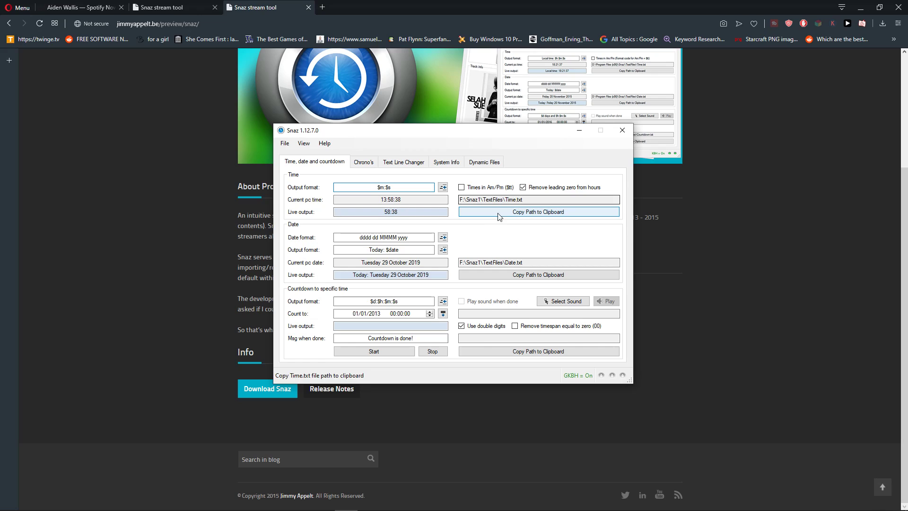
pyautogui.click(346, 301)
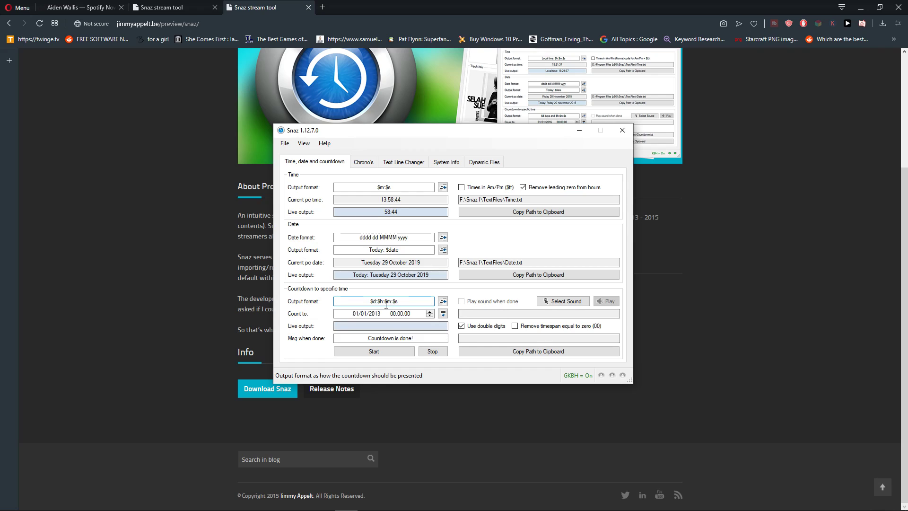
pyautogui.moveTo(384, 303); pyautogui.dragTo(371, 302)
pyautogui.press('BackSpace')
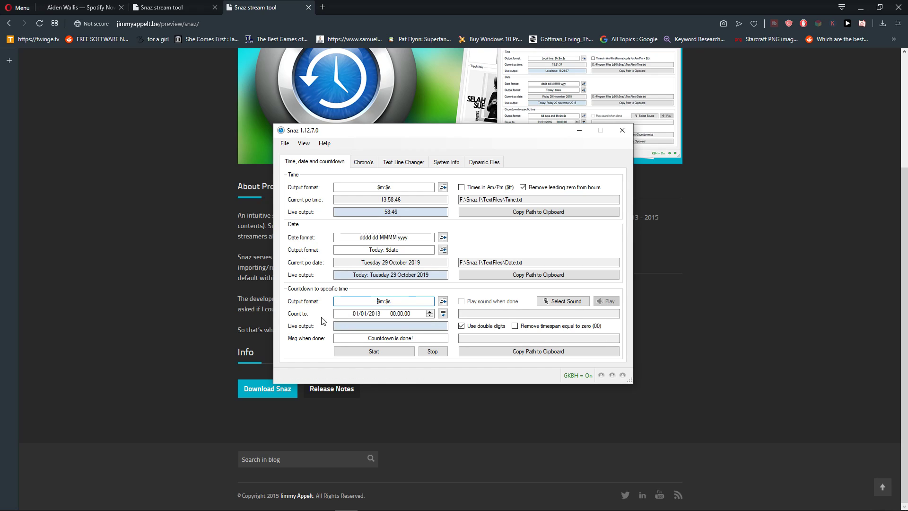
# Set the countdown target time to 14:15:00 on 29/10/2019
pyautogui.click(443, 313)
pyautogui.moveTo(858, 498)
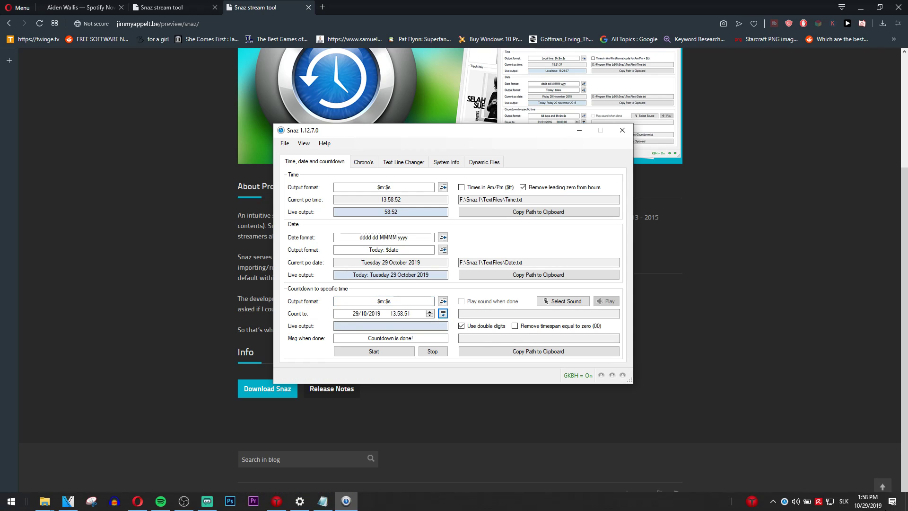
pyautogui.click(393, 314)
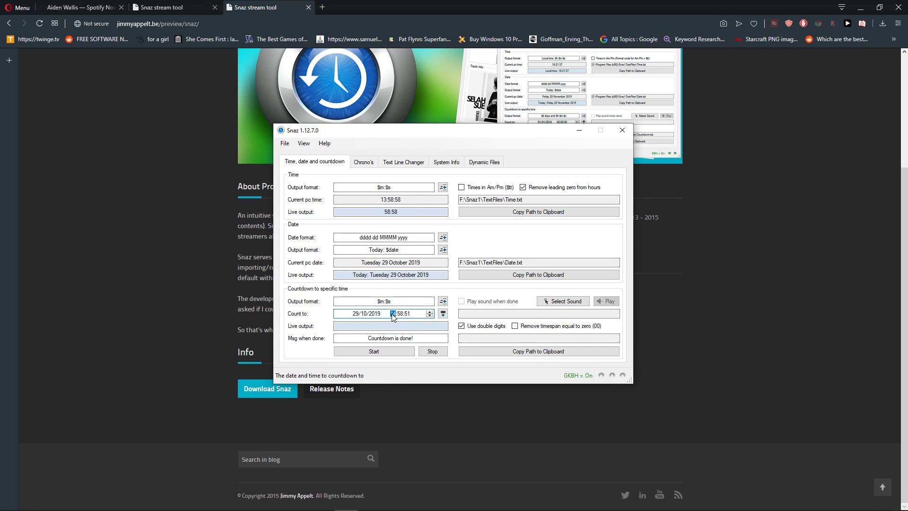
pyautogui.press('Tab')
pyautogui.click(400, 313)
pyautogui.click(407, 327)
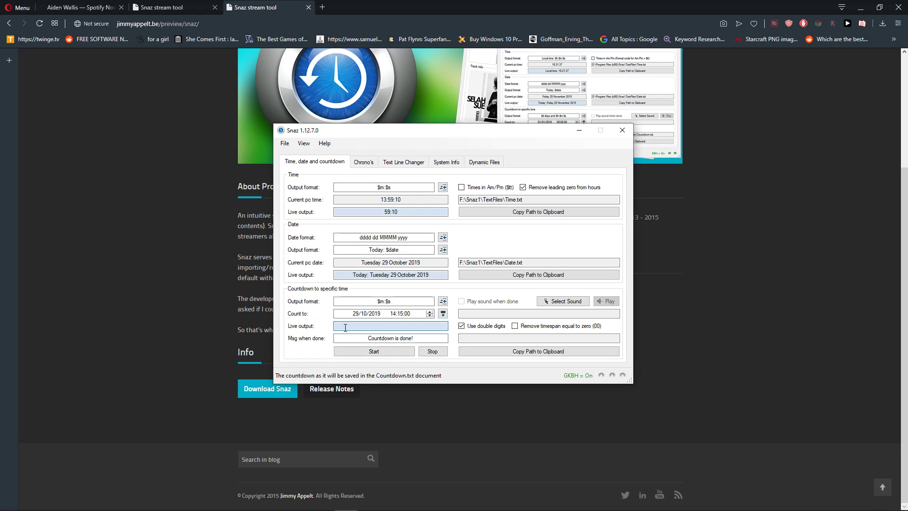
# Change the 'Msg when done' text to 'STREAM IS ON!'
pyautogui.click(382, 340)
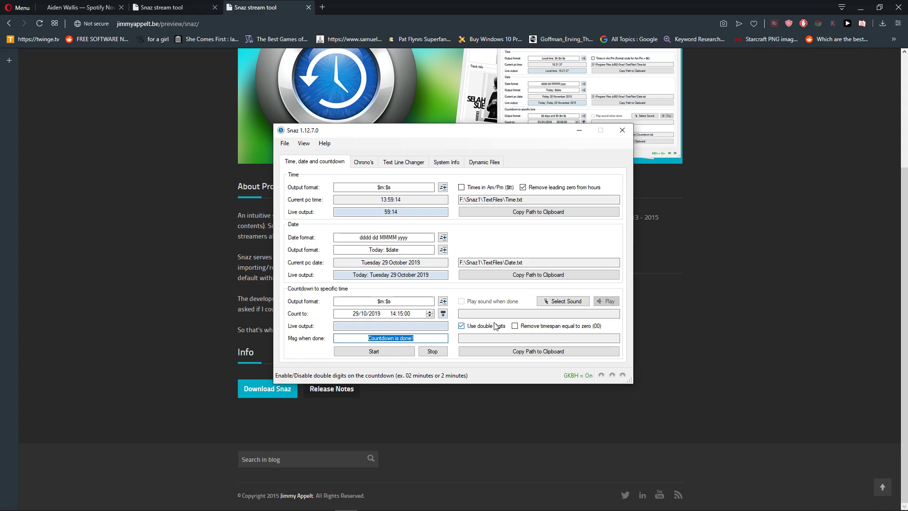
pyautogui.write('STREAMING IS O')
pyautogui.press('BackSpace')
pyautogui.press('BackSpace')
pyautogui.press('BackSpace')
pyautogui.press('BackSpace')
pyautogui.press('BackSpace')
pyautogui.press('BackSpace')
pyautogui.press('BackSpace')
pyautogui.press('BackSpace')
pyautogui.press('BackSpace')
pyautogui.write('?')
pyautogui.press('BackSpace')
pyautogui.write('M IS ON!')
# Start the countdown and select its output path F:\Snaz1\TextFiles\Countdown.txt
pyautogui.click(345, 351)
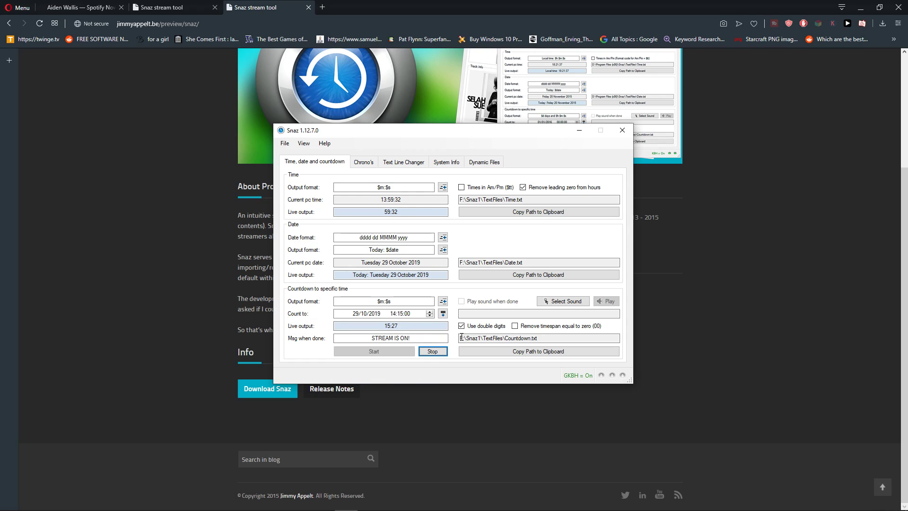
pyautogui.moveTo(460, 337); pyautogui.dragTo(553, 337)
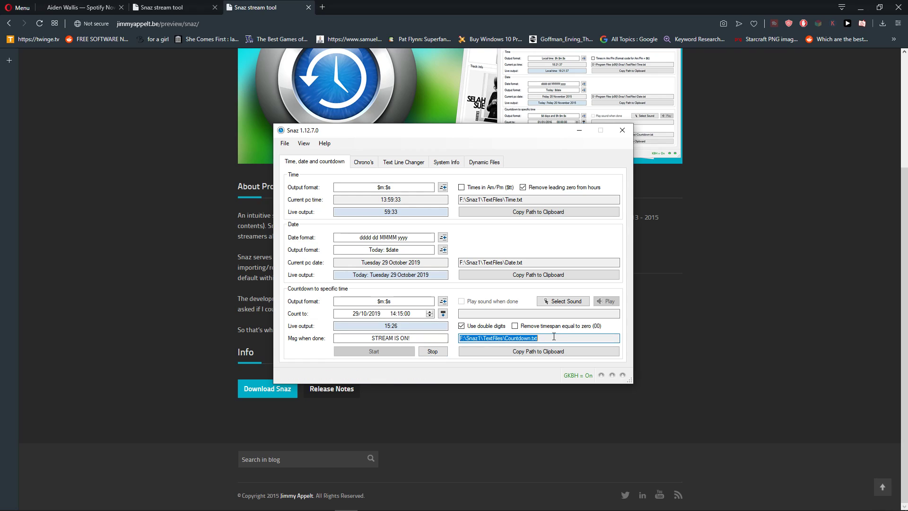
pyautogui.click(474, 339)
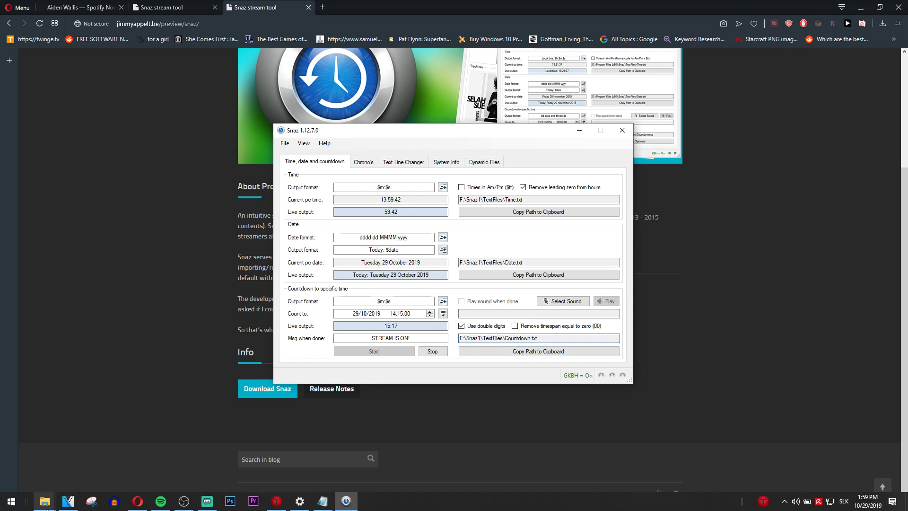
# Go to F:\Snaz1\TextFiles in File Explorer
pyautogui.click(45, 501)
pyautogui.click(247, 439)
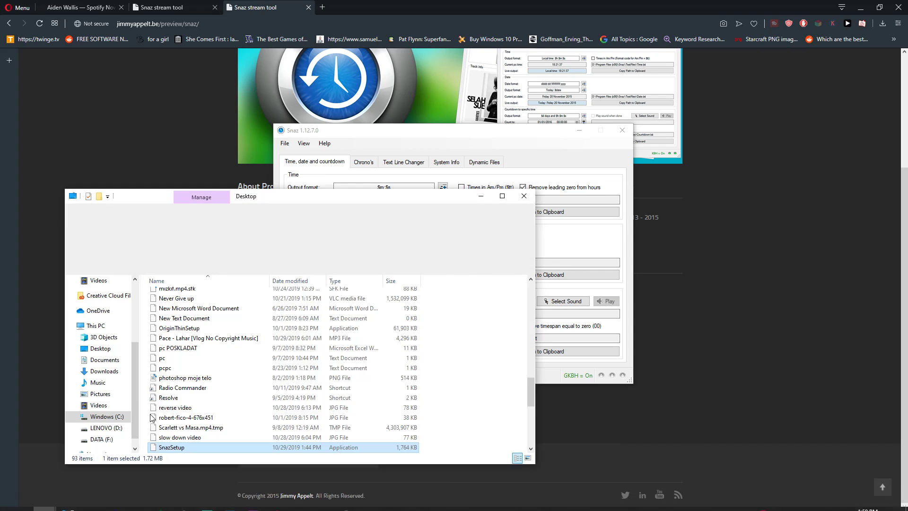
pyautogui.click(113, 439)
pyautogui.scroll(-1, 232, 366)
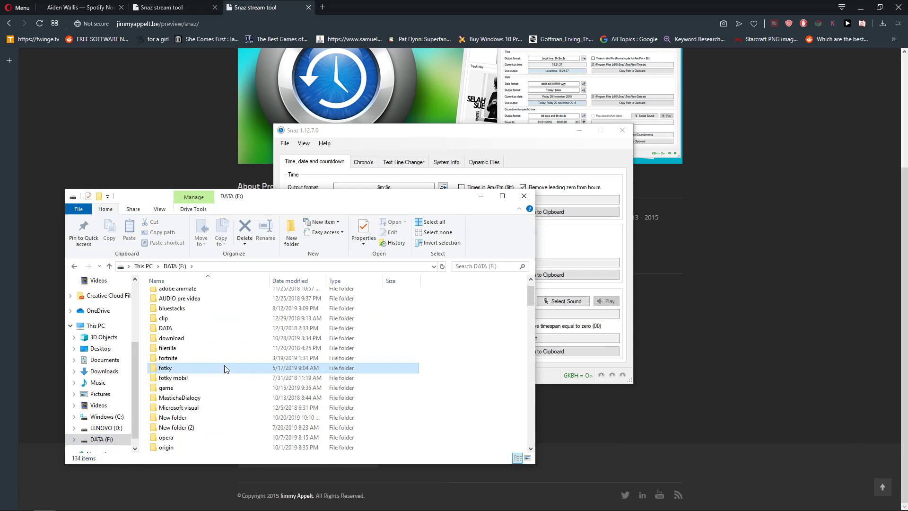
pyautogui.click(211, 371)
pyautogui.scroll(-5, 210, 373)
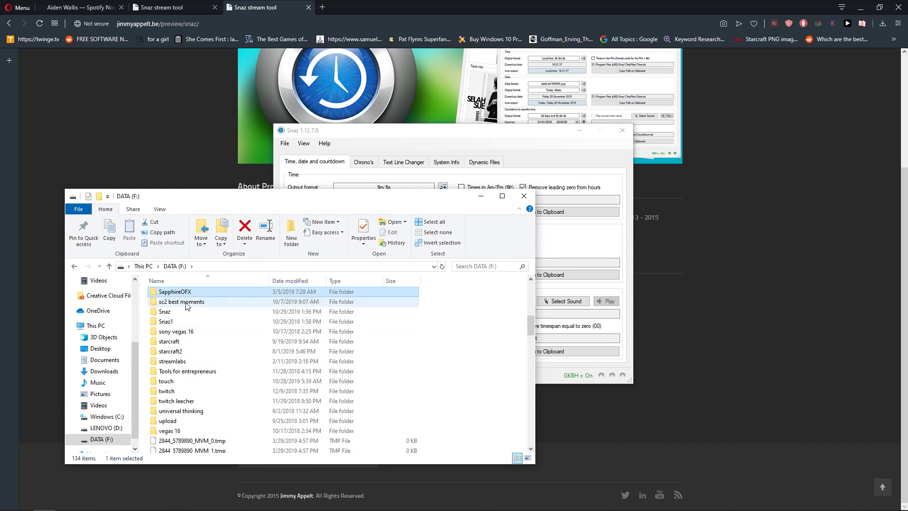
pyautogui.doubleClick(182, 327)
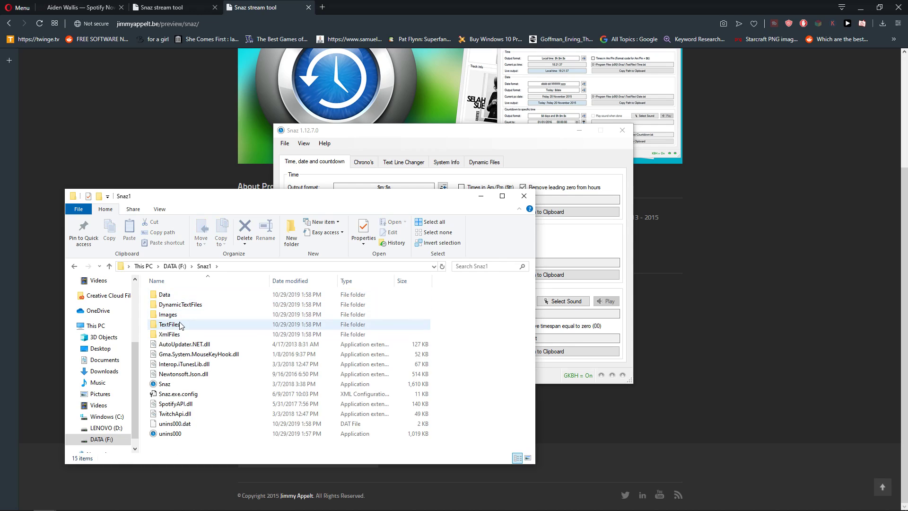
pyautogui.doubleClick(188, 326)
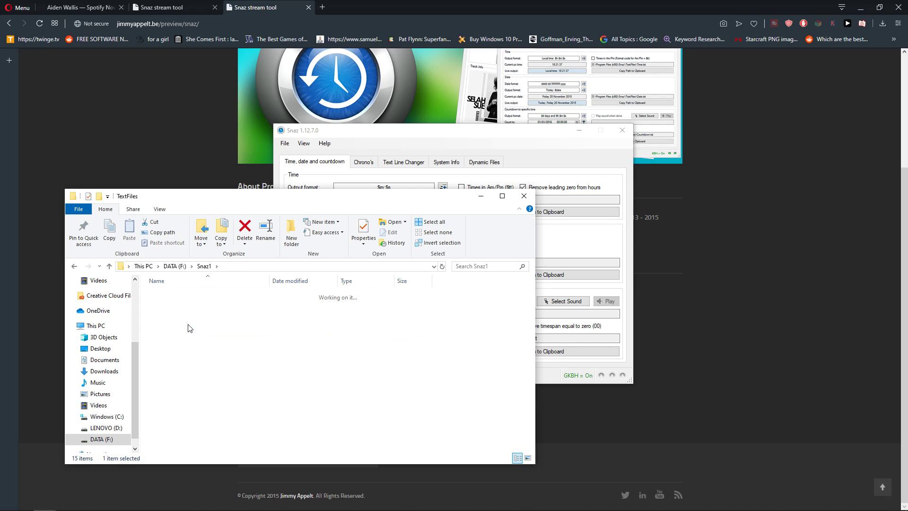
# Select Countdown.txt and widen the Explorer window to see its details
pyautogui.click(411, 314)
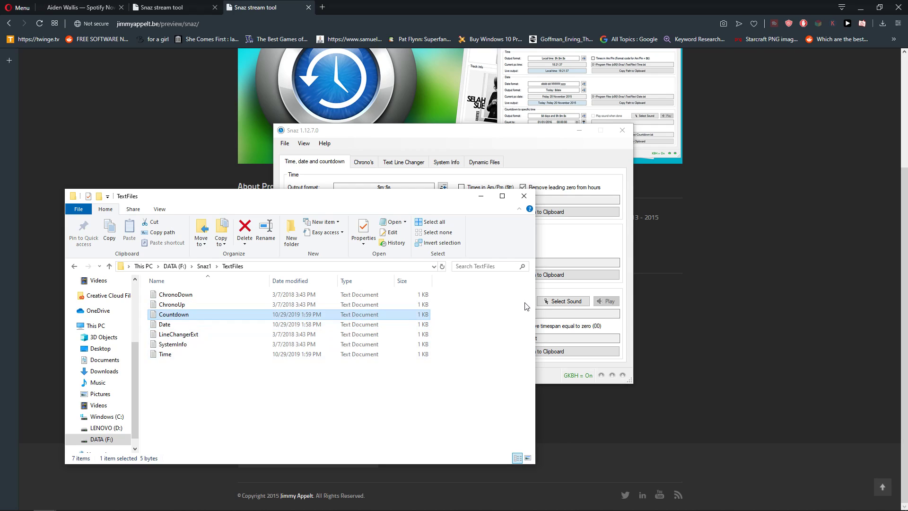
pyautogui.moveTo(536, 305); pyautogui.dragTo(767, 295)
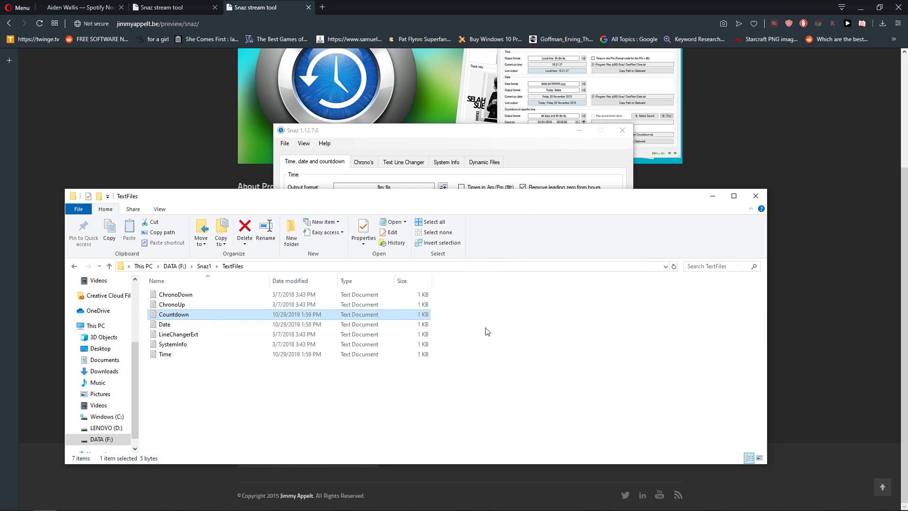
pyautogui.rightClick(366, 316)
pyautogui.click(237, 389)
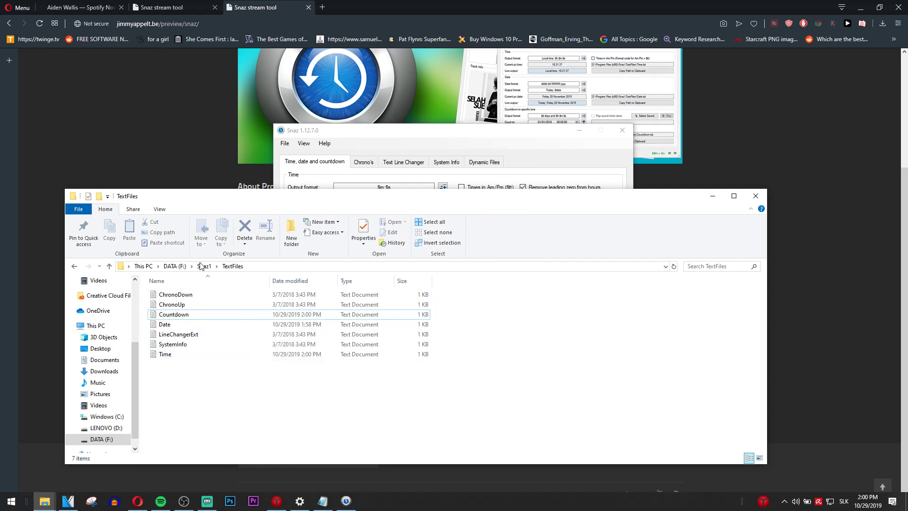
pyautogui.click(255, 314)
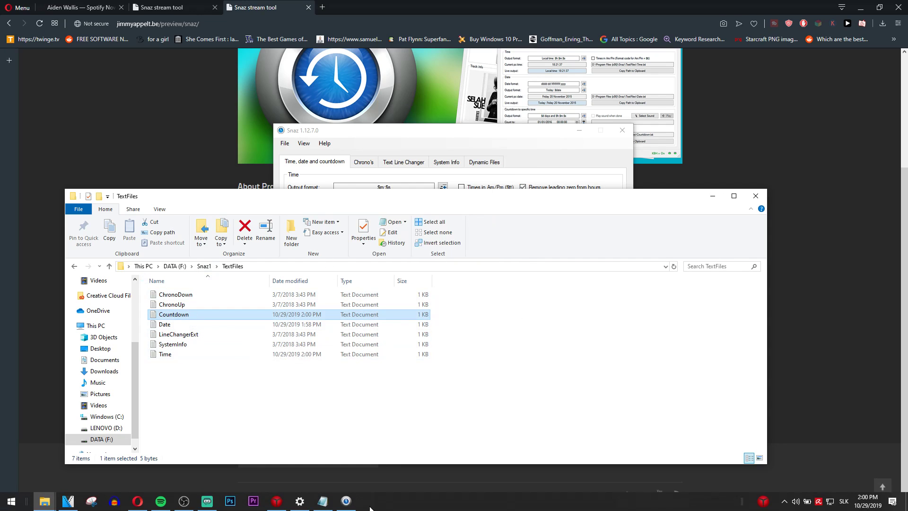
# Switch to Streamlabs OBS and look at the Starting Soon image and Browser Source
pyautogui.click(207, 500)
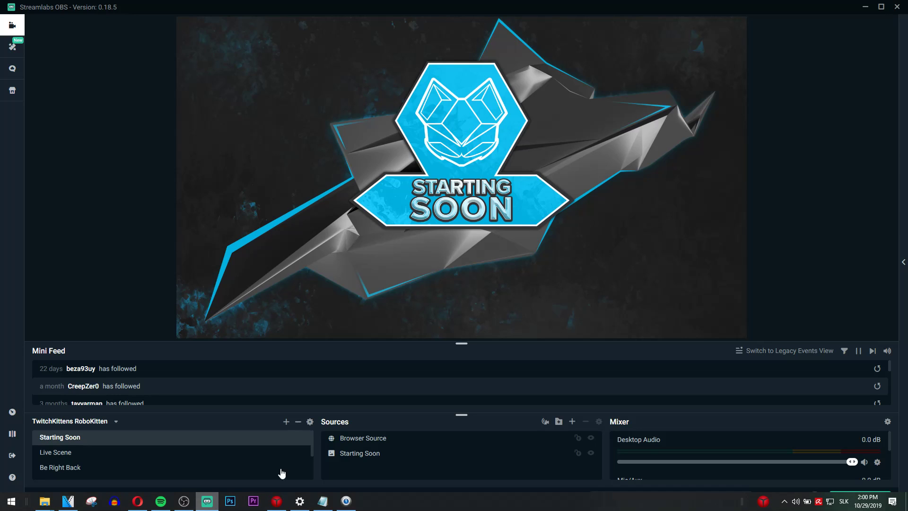
pyautogui.click(388, 452)
pyautogui.click(394, 440)
pyautogui.click(384, 455)
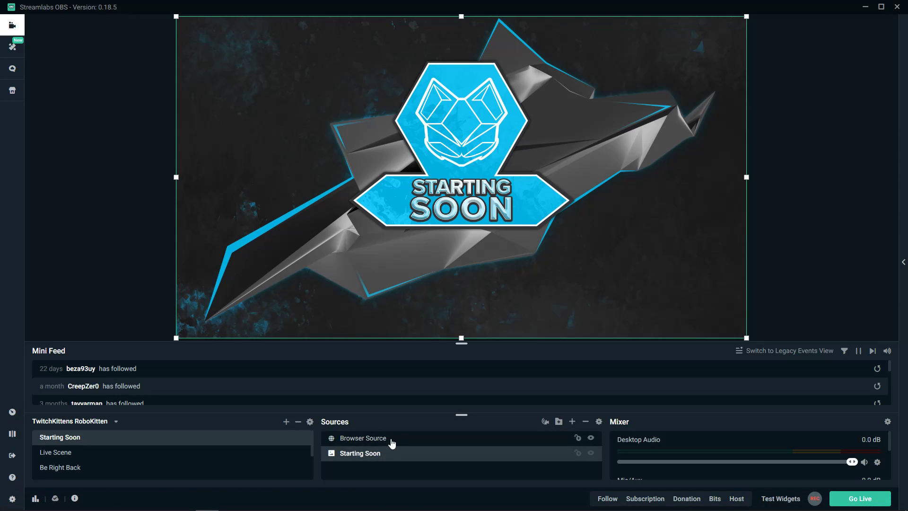
pyautogui.click(392, 439)
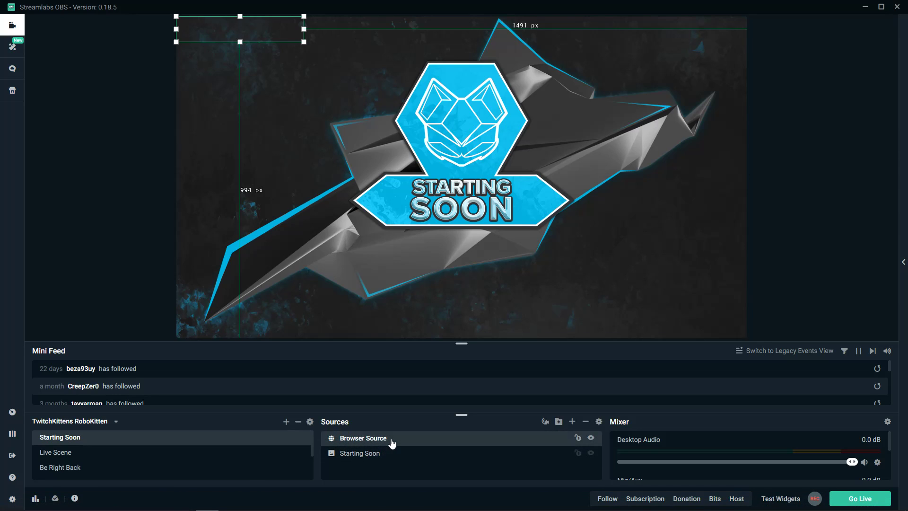
# Add a Text (GDI+) source from the Sources panel
pyautogui.click(571, 421)
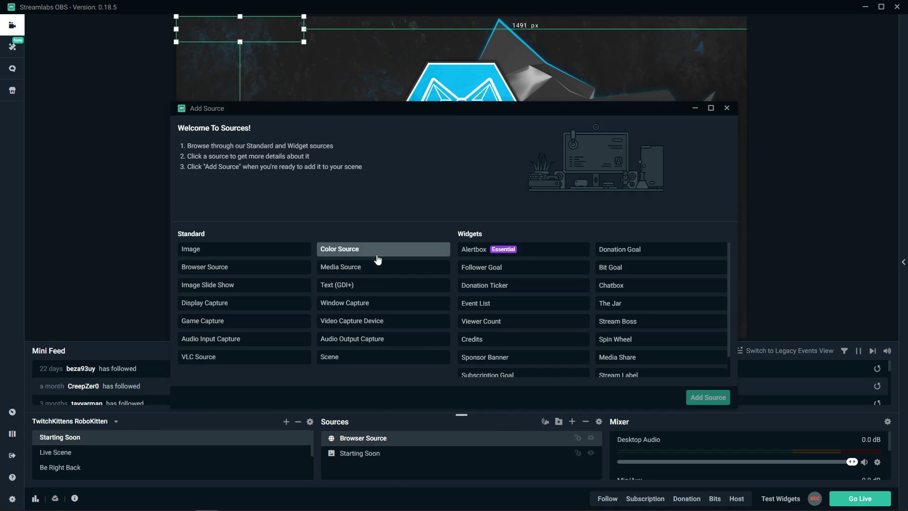
pyautogui.click(382, 294)
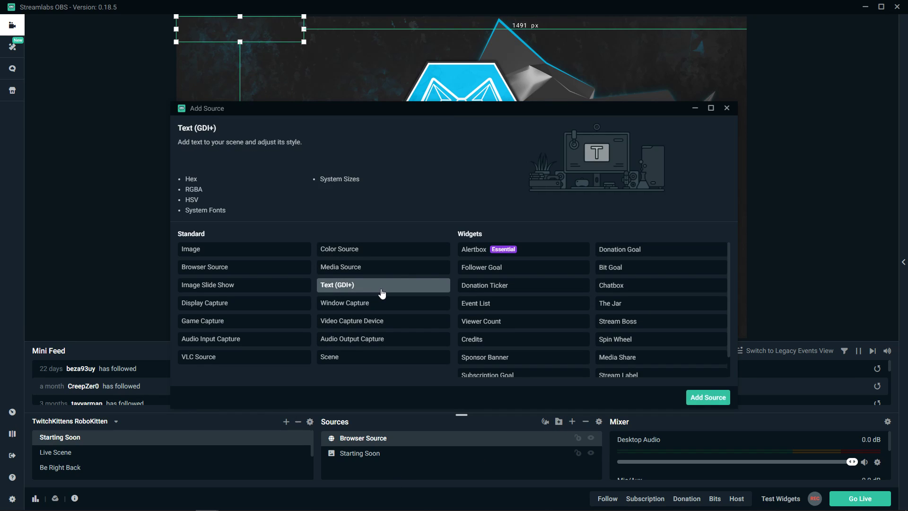
pyautogui.click(707, 397)
# Keep the default source name and turn on Read from file
pyautogui.click(562, 329)
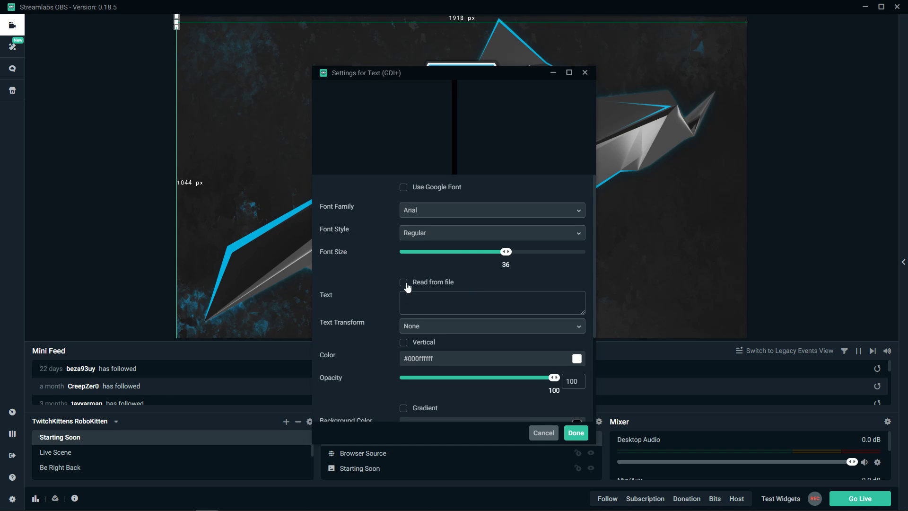
pyautogui.click(407, 285)
pyautogui.click(566, 299)
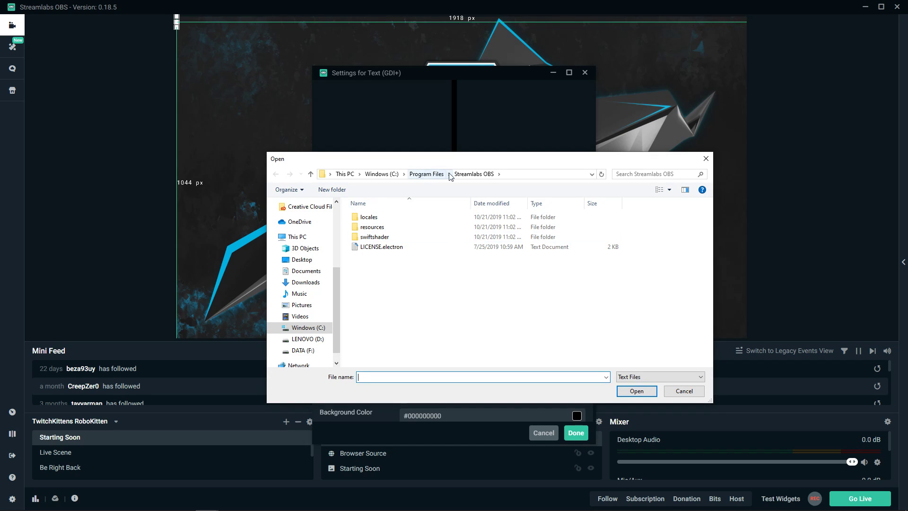
# Load F:\Snaz1\TextFiles\Countdown.txt as the text source's file
pyautogui.click(305, 350)
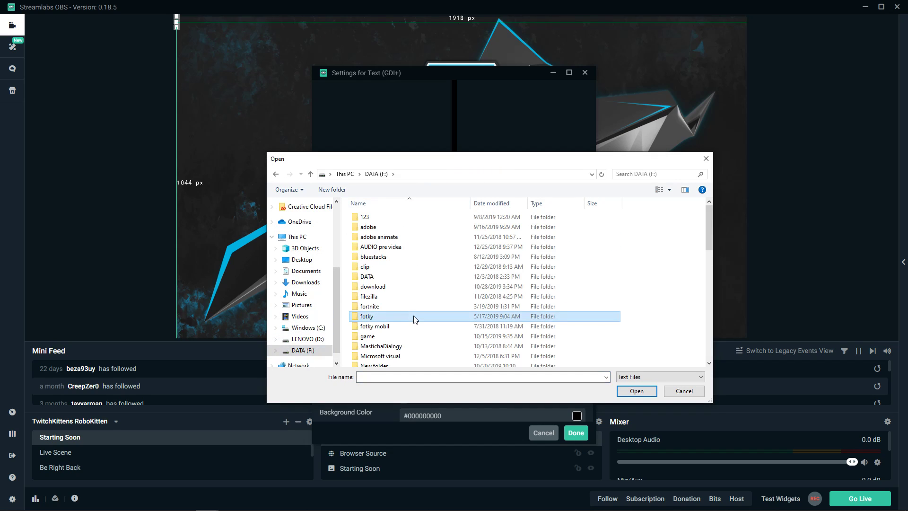
pyautogui.scroll(-5, 415, 283)
pyautogui.doubleClick(405, 247)
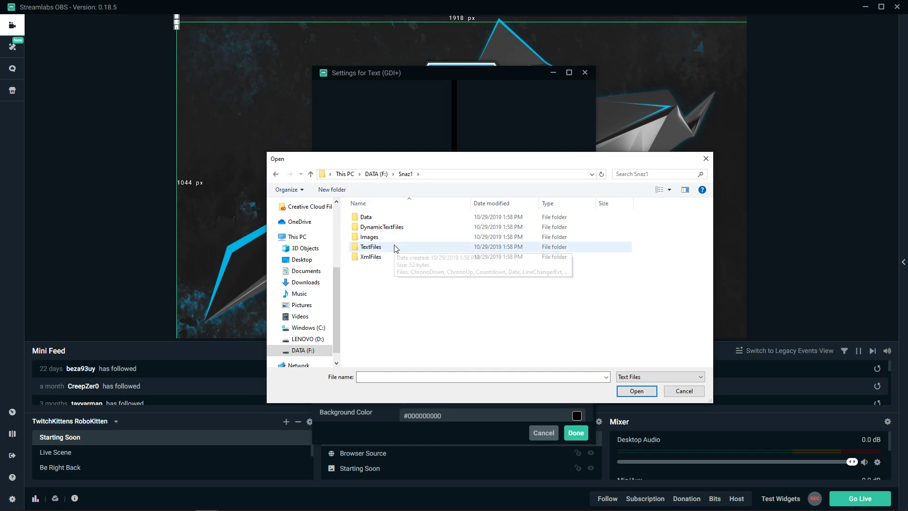
pyautogui.doubleClick(396, 247)
pyautogui.click(413, 247)
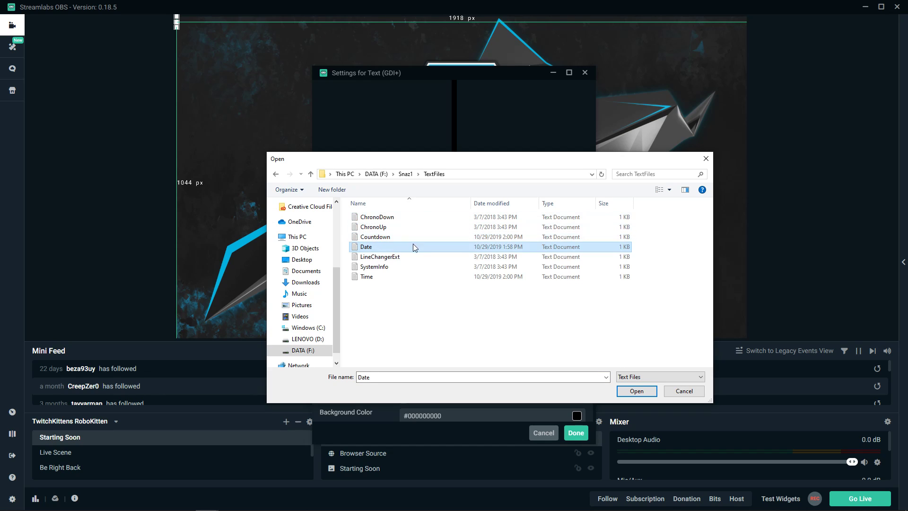
pyautogui.click(414, 238)
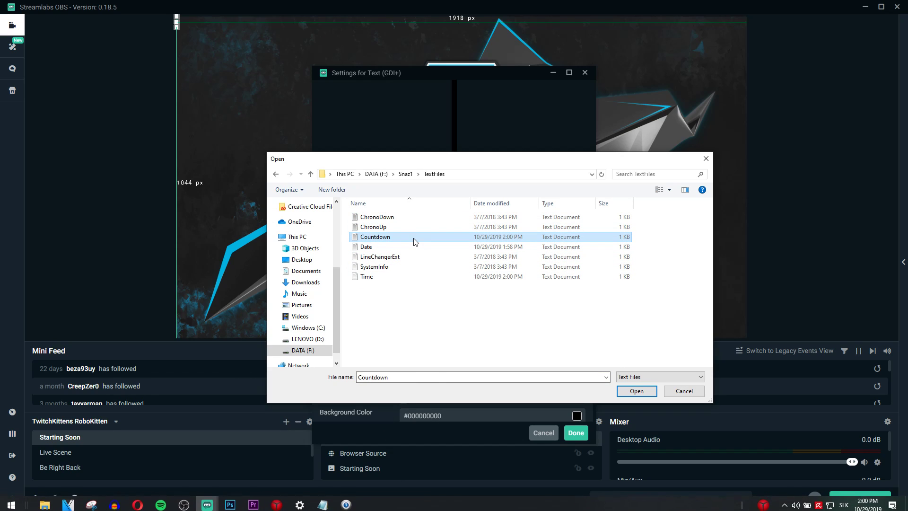
pyautogui.click(642, 389)
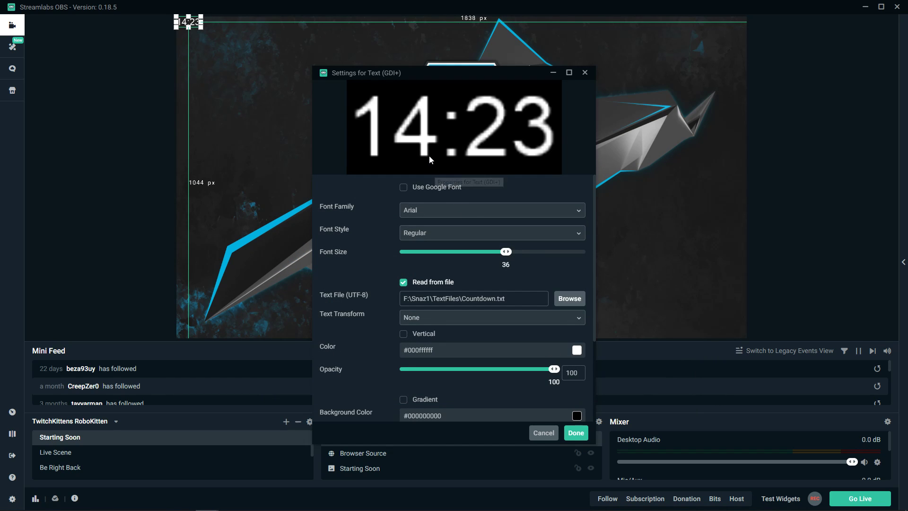
# Move the countdown text below the Starting Soon logo and enlarge it
pyautogui.click(202, 27)
pyautogui.moveTo(203, 27); pyautogui.dragTo(462, 276)
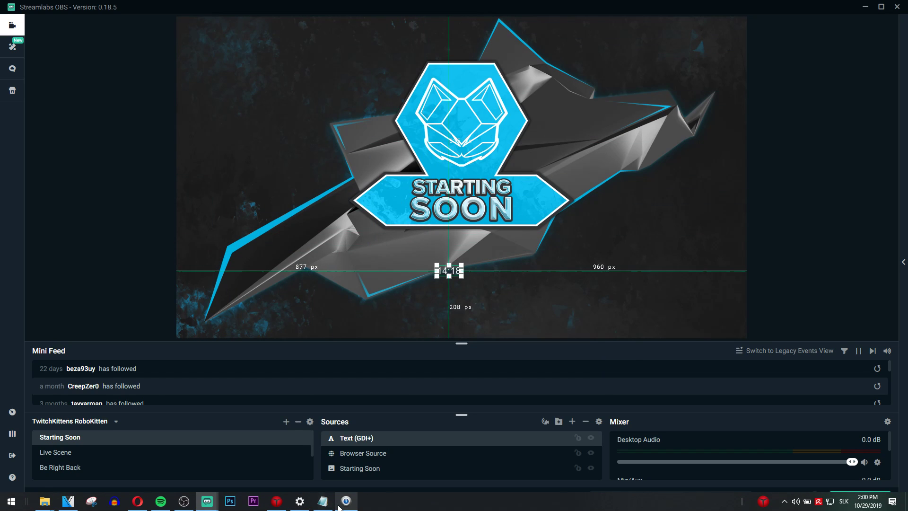
pyautogui.click(339, 507)
pyautogui.click(339, 507)
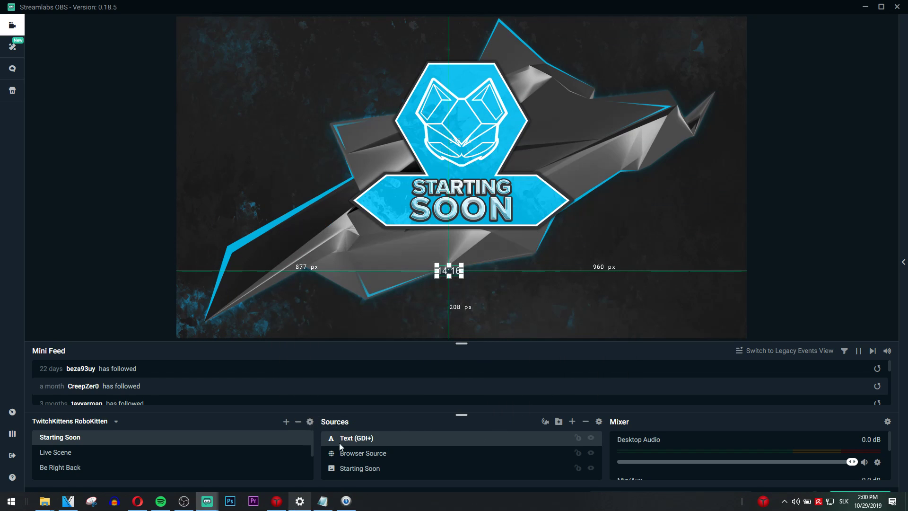
pyautogui.moveTo(463, 278); pyautogui.dragTo(581, 336)
pyautogui.moveTo(501, 283); pyautogui.dragTo(461, 273)
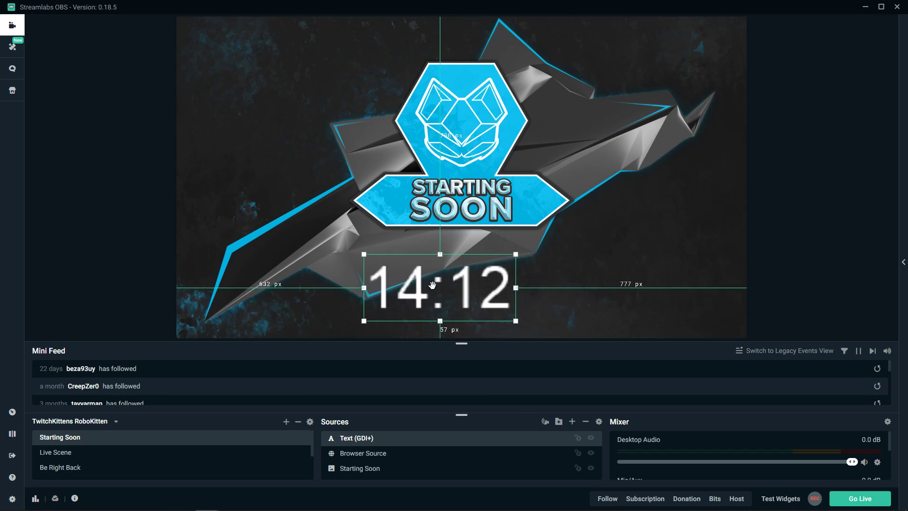
# Bring up the countdown source's context menu
pyautogui.rightClick(416, 289)
pyautogui.click(414, 290)
pyautogui.rightClick(414, 289)
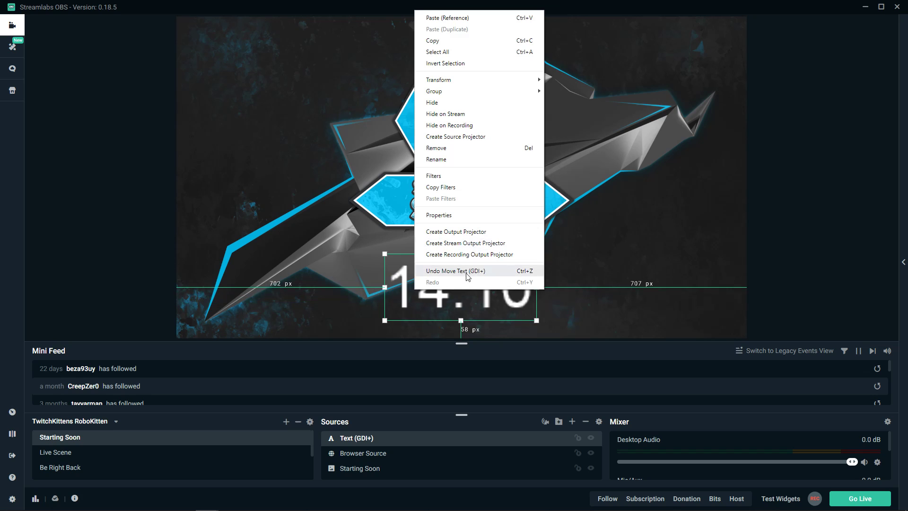
# In the text settings, try adjusting Opacity and Background Opacity
pyautogui.click(456, 215)
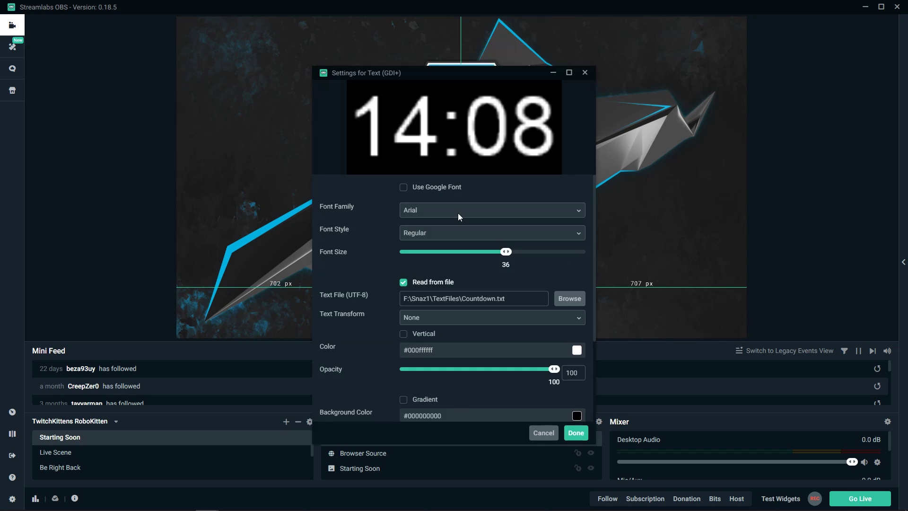
pyautogui.moveTo(438, 75); pyautogui.dragTo(174, 80)
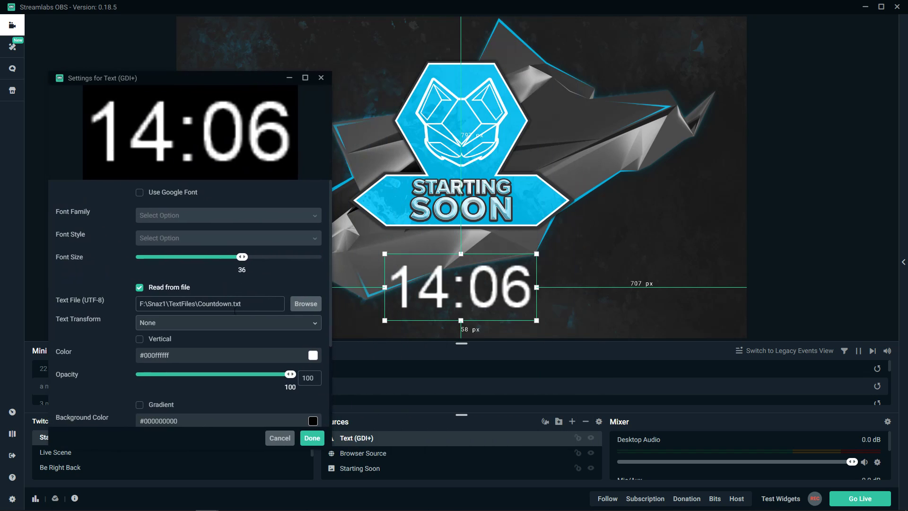
pyautogui.scroll(-2, 229, 314)
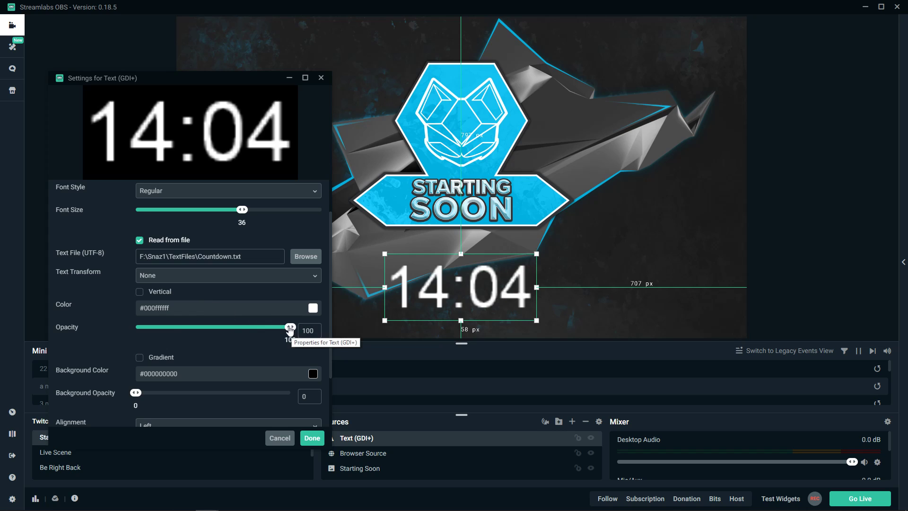
pyautogui.moveTo(290, 327); pyautogui.dragTo(328, 334)
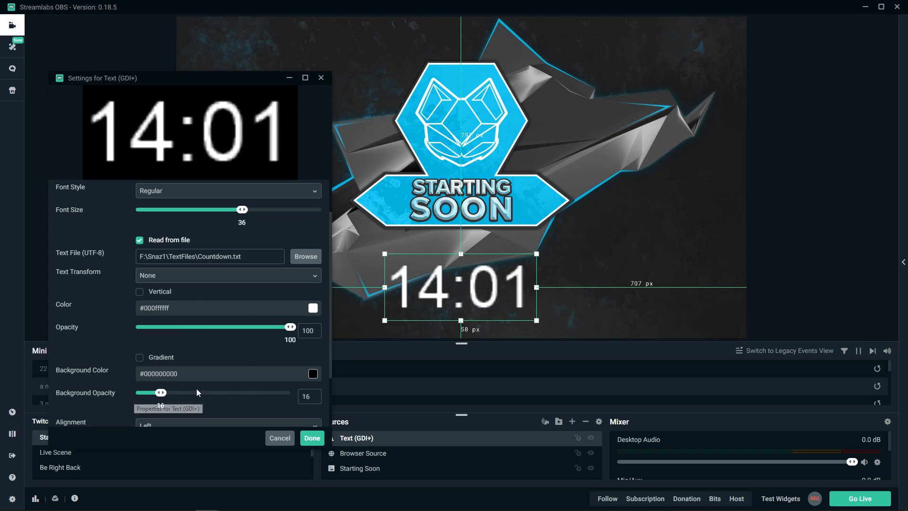
pyautogui.moveTo(136, 393); pyautogui.dragTo(87, 395)
pyautogui.scroll(-2, 152, 368)
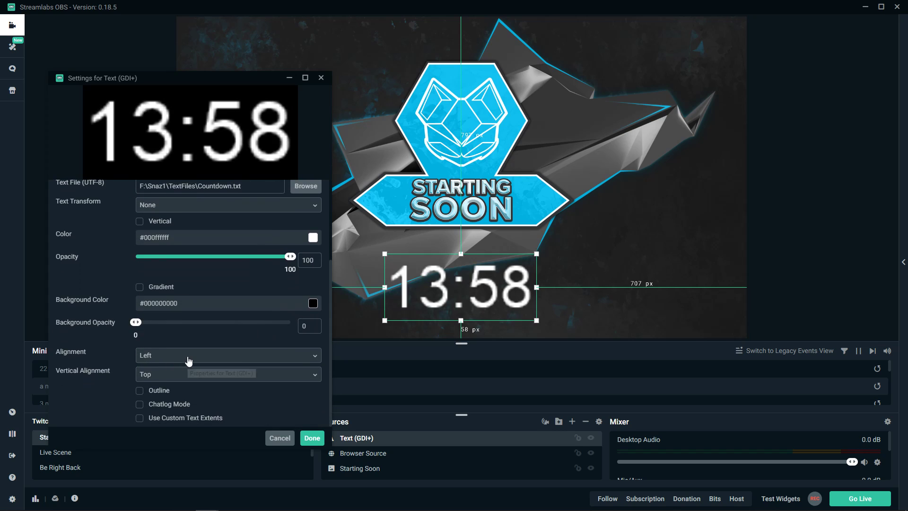
# Keep Left alignment, leave custom text extents off, and leave text case unchanged
pyautogui.click(188, 358)
pyautogui.click(113, 355)
pyautogui.scroll(1, 113, 360)
pyautogui.scroll(-1, 113, 362)
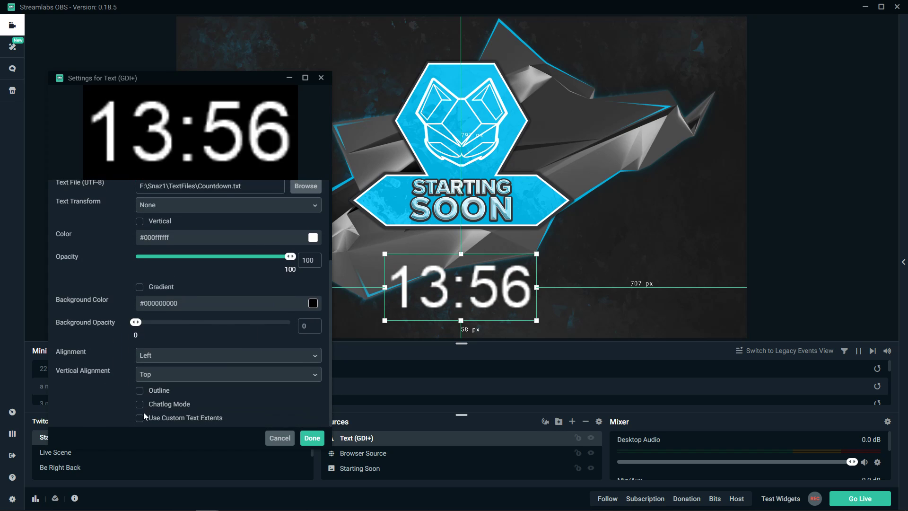
pyautogui.click(139, 418)
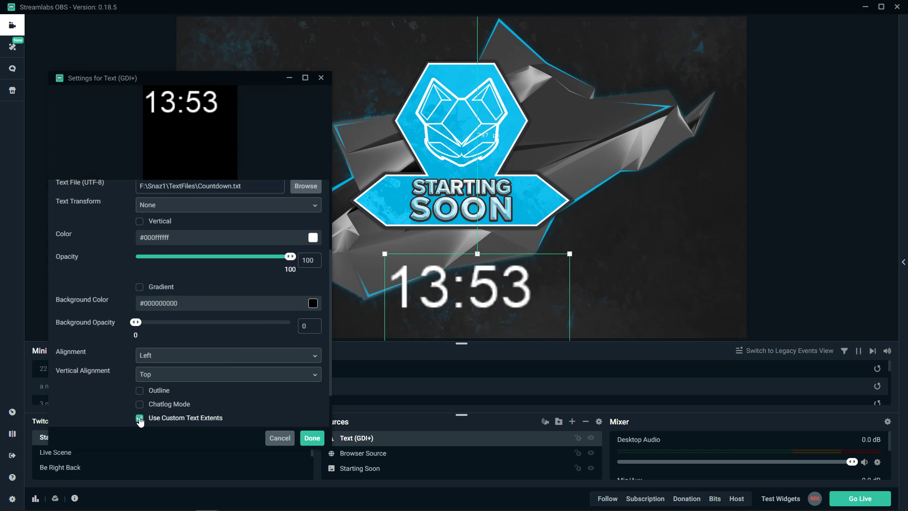
pyautogui.scroll(-1, 142, 410)
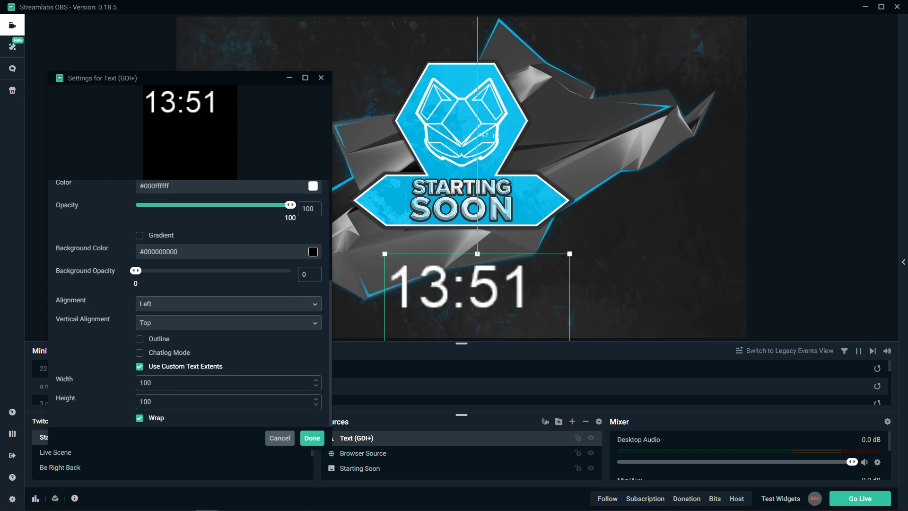
pyautogui.click(139, 368)
pyautogui.scroll(3, 120, 370)
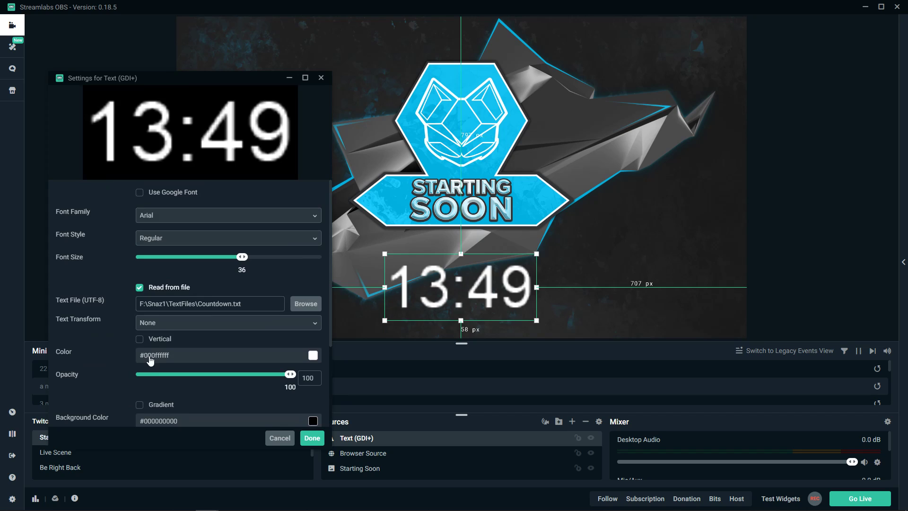
pyautogui.click(141, 322)
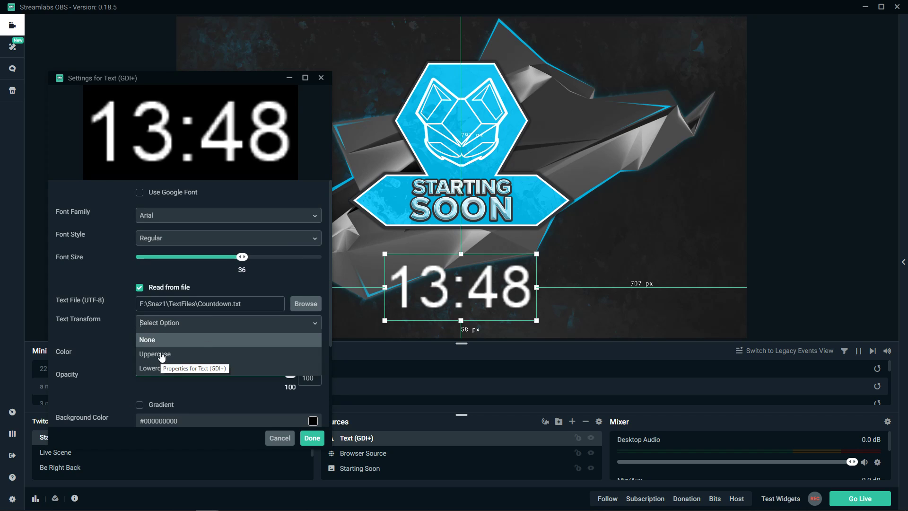
pyautogui.click(142, 339)
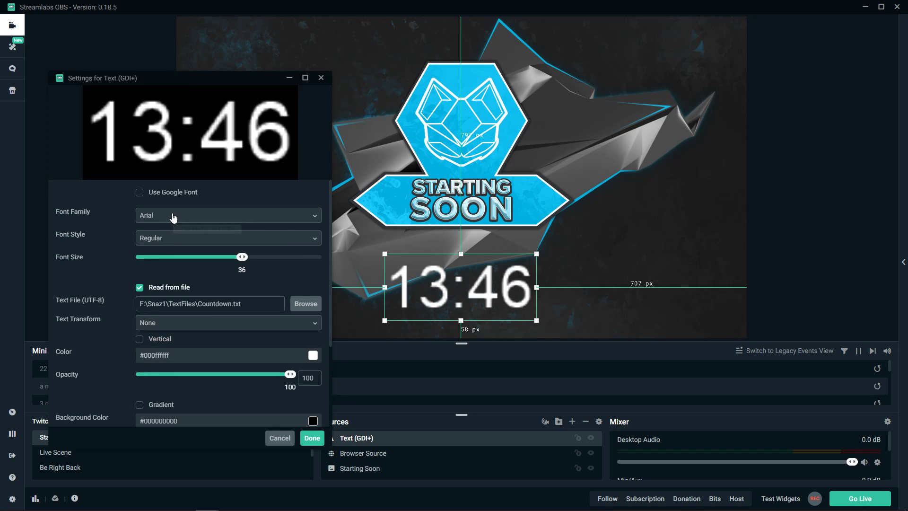
# Switch the font to Arial Black and shrink the countdown's box on the canvas
pyautogui.click(196, 220)
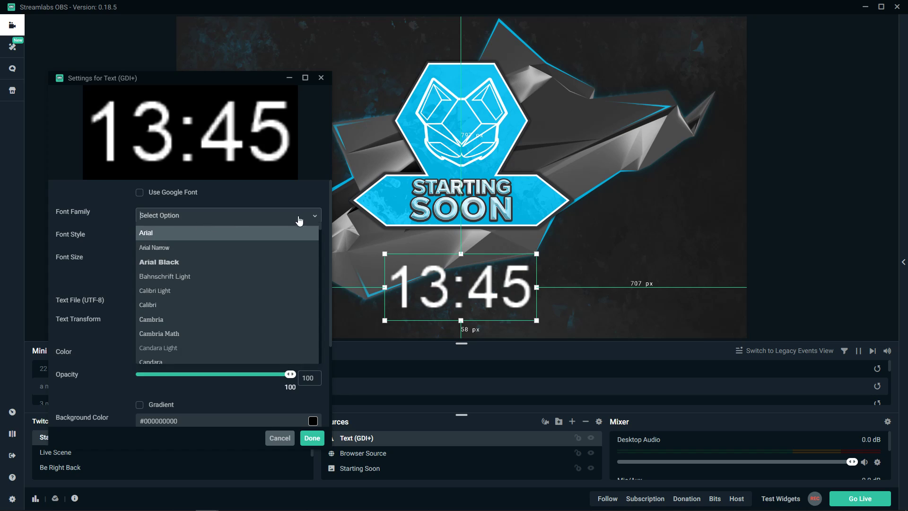
pyautogui.click(196, 262)
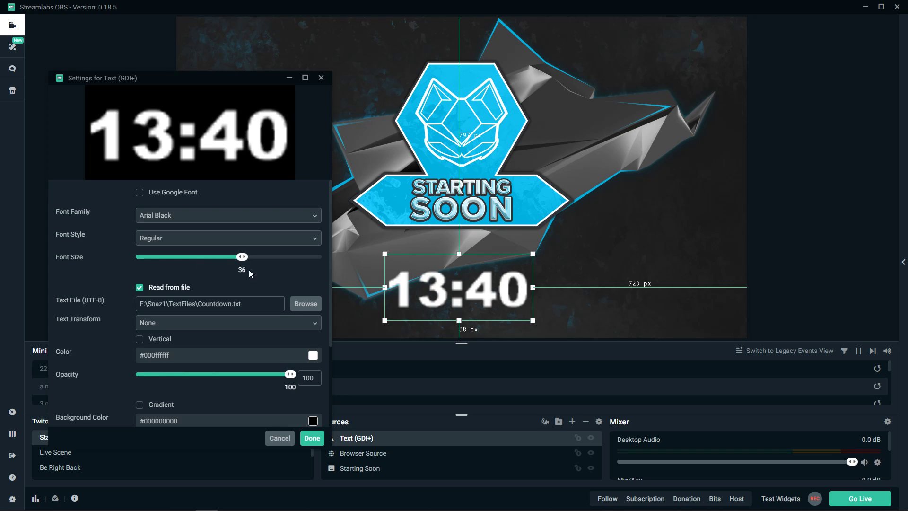
pyautogui.moveTo(385, 320); pyautogui.dragTo(404, 314)
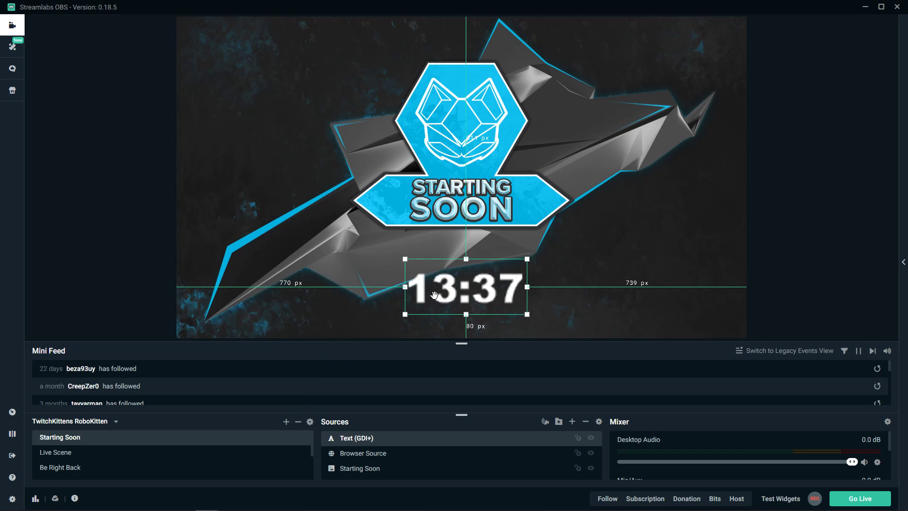
# Reopen the countdown text's properties, keeping Arial Black in the Regular style
pyautogui.rightClick(389, 434)
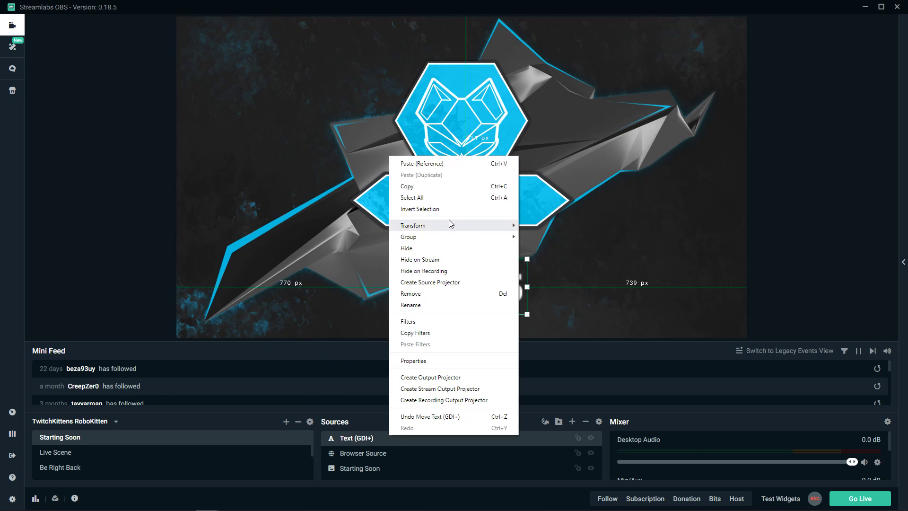
pyautogui.click(438, 359)
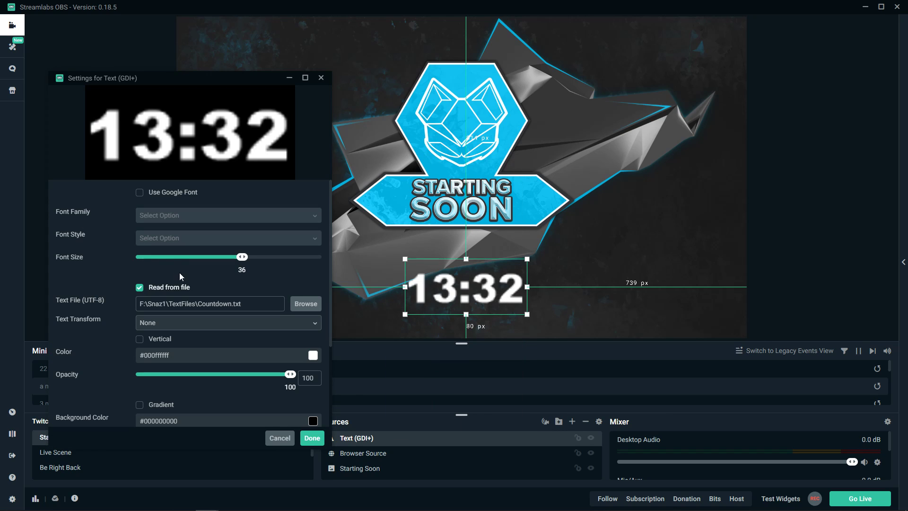
pyautogui.click(176, 238)
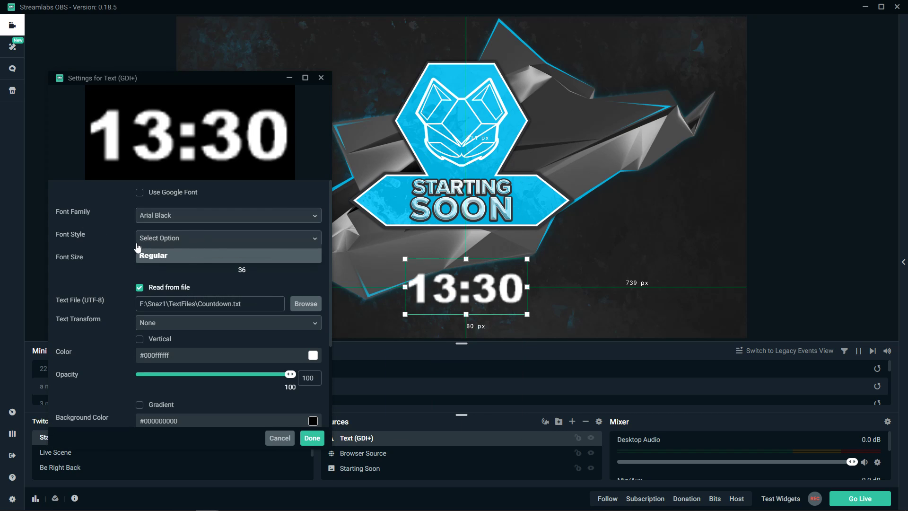
pyautogui.click(156, 255)
pyautogui.click(178, 215)
pyautogui.click(156, 215)
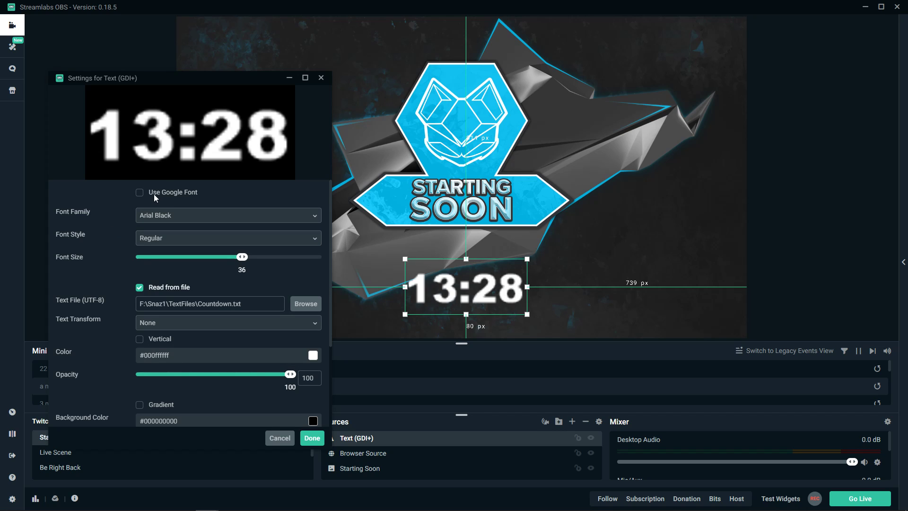
# Try the Google font Alike Angular on the countdown text
pyautogui.click(140, 194)
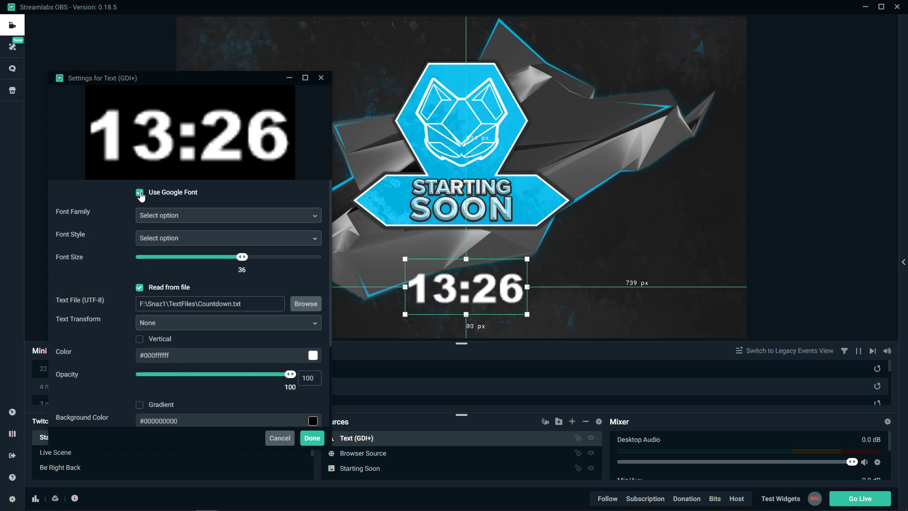
pyautogui.click(151, 215)
pyautogui.scroll(-5, 208, 283)
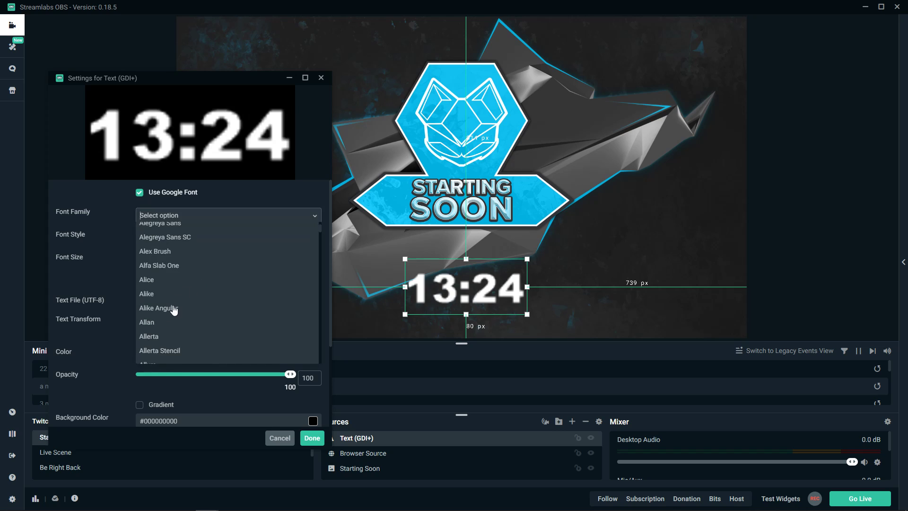
pyautogui.click(173, 308)
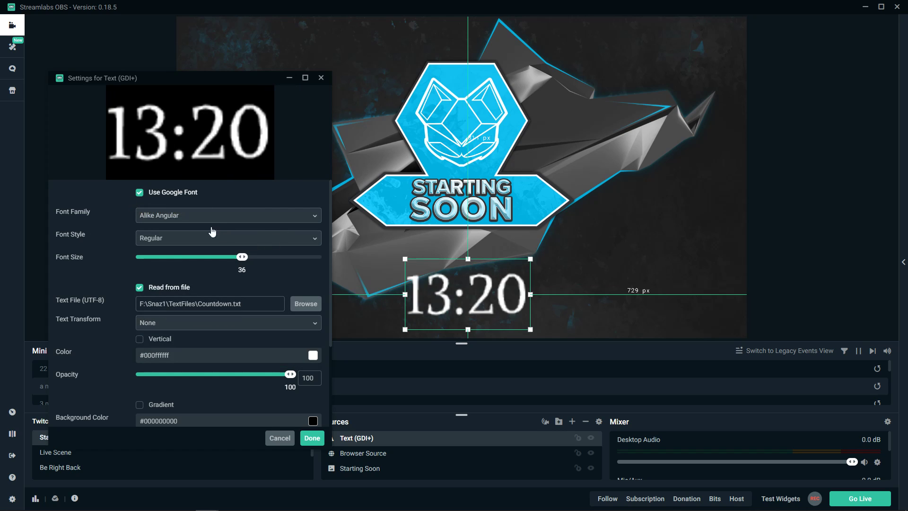
# Set the countdown to the Impact system font at size 48 and centre it beneath the logo
pyautogui.click(139, 192)
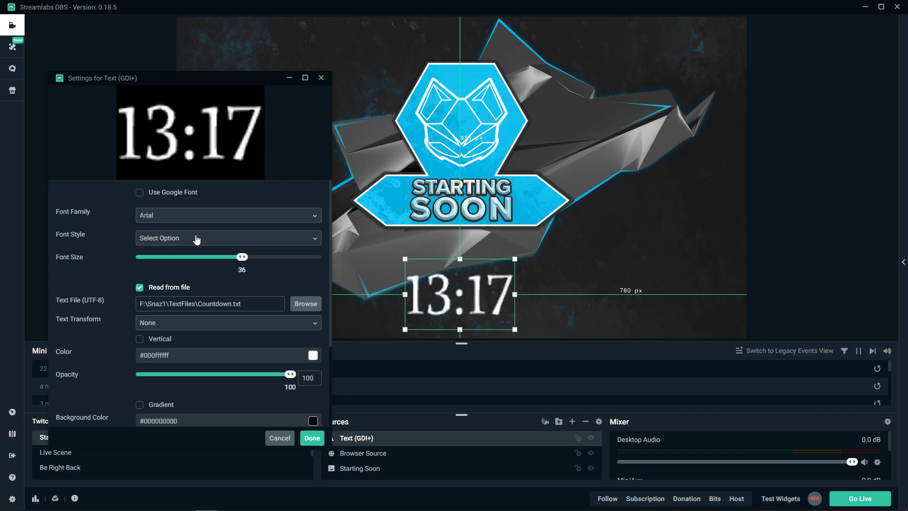
pyautogui.click(168, 221)
pyautogui.scroll(-5, 182, 298)
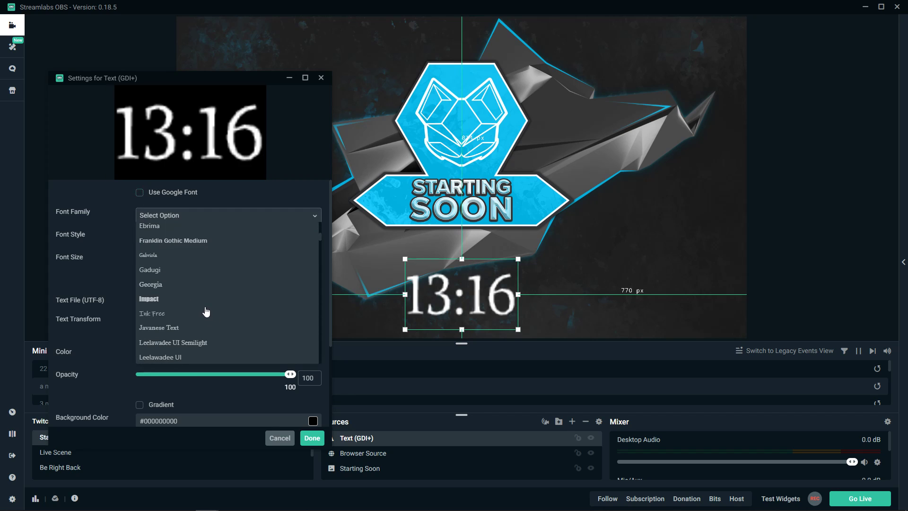
pyautogui.click(181, 301)
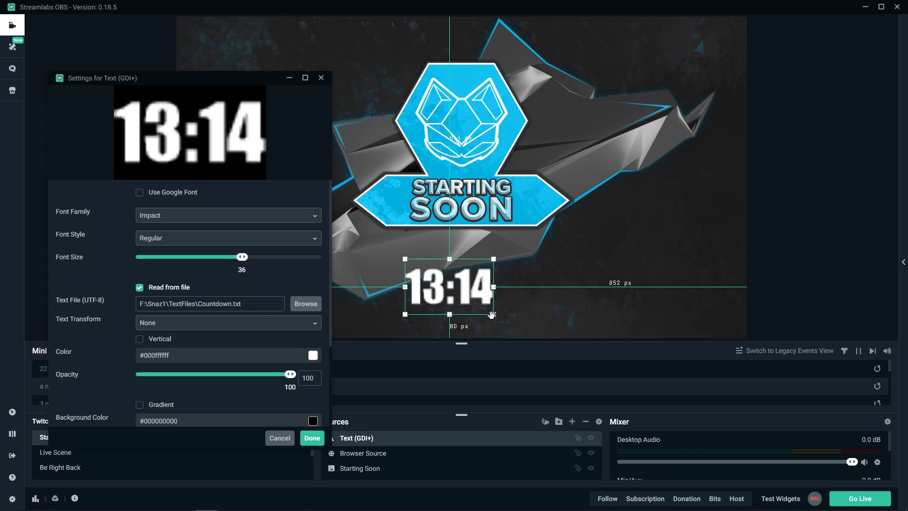
pyautogui.moveTo(242, 257)
pyautogui.mouseDown()
pyautogui.moveTo(266, 258)
pyautogui.moveTo(259, 263)
pyautogui.mouseUp()
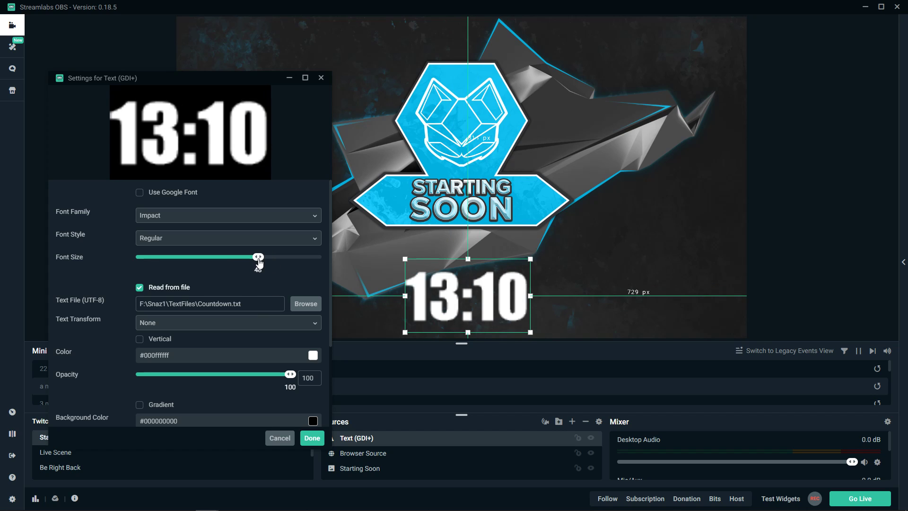
pyautogui.moveTo(503, 296); pyautogui.dragTo(472, 289)
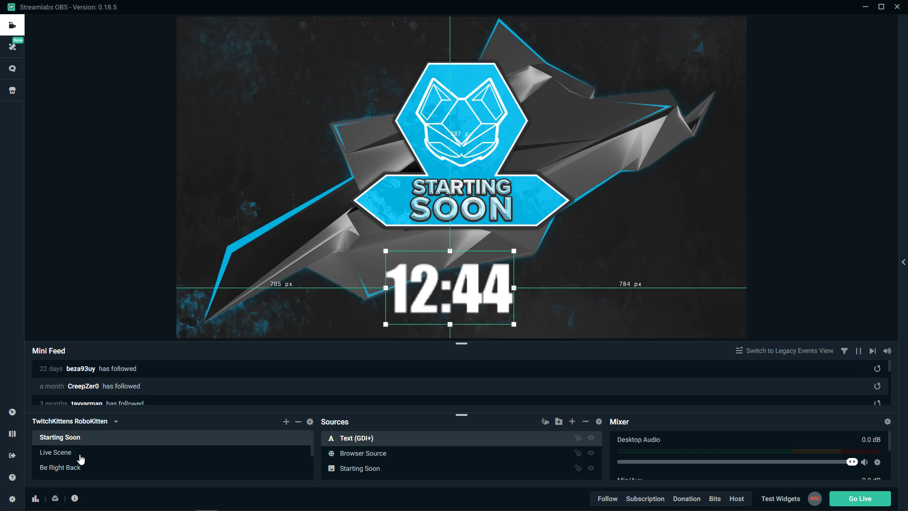
pyautogui.scroll(-1, 101, 460)
pyautogui.scroll(1, 107, 461)
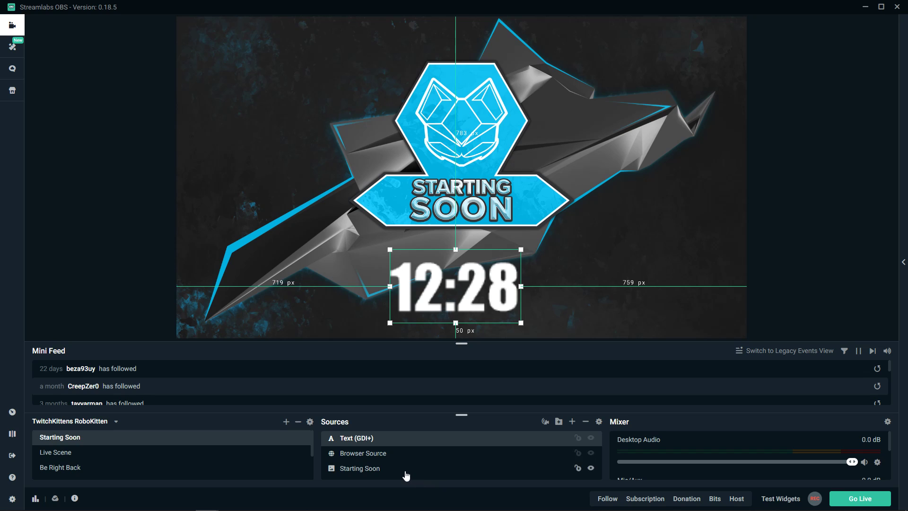
pyautogui.click(571, 421)
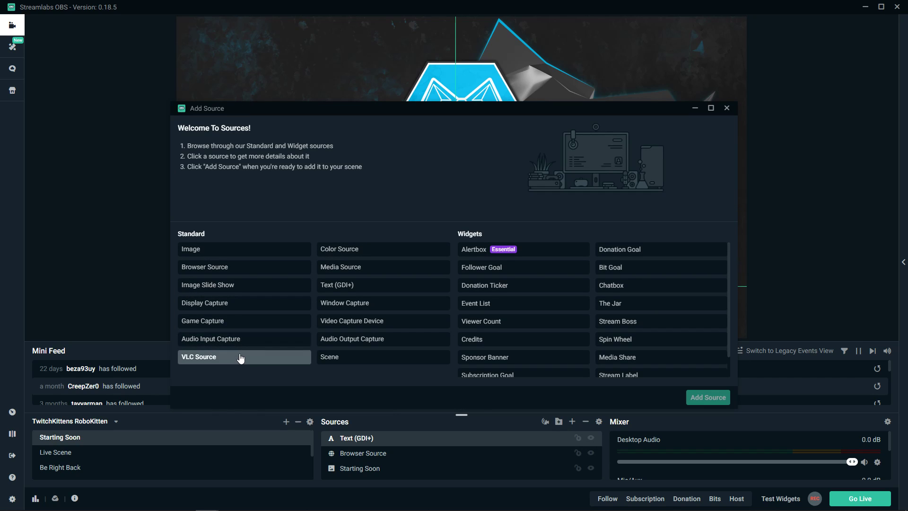
pyautogui.click(395, 267)
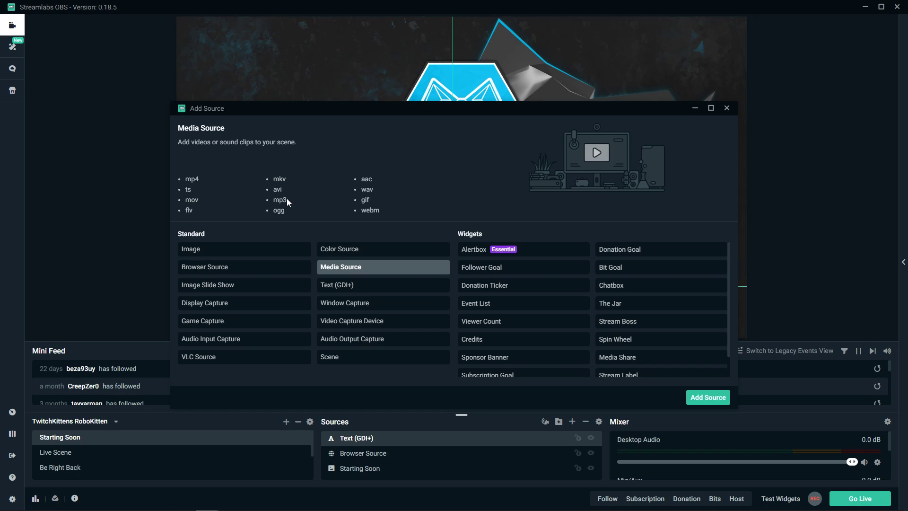
pyautogui.click(728, 109)
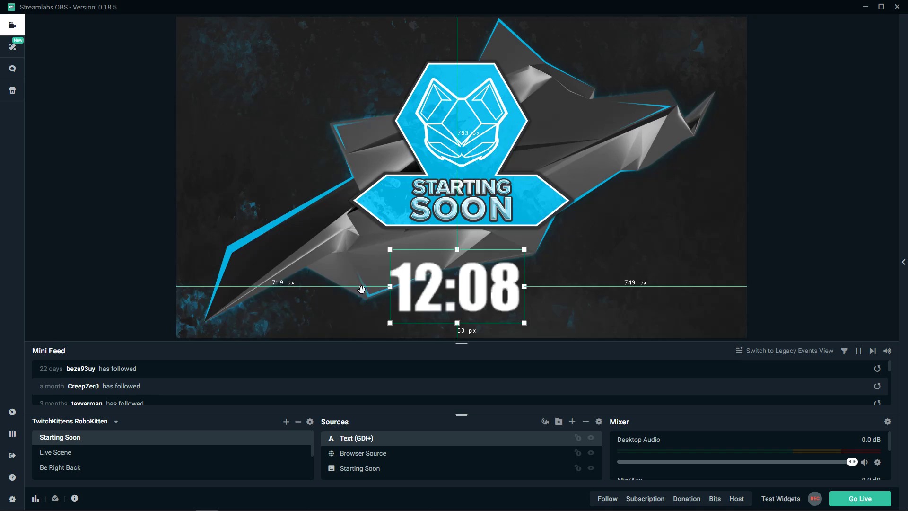